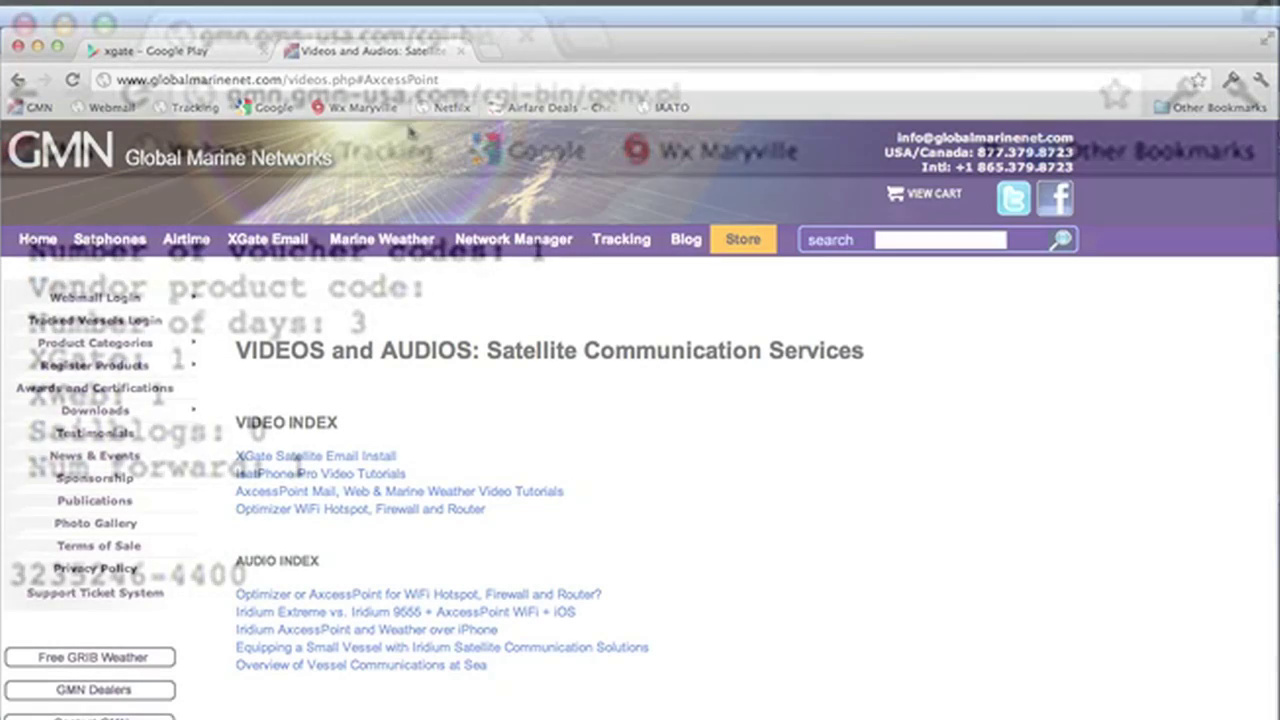
Step: Open the Register XGate form and paste the activation code copied from the genv.pl voucher page
{"action": "mouse_move", "coordinate": [137, 371]}
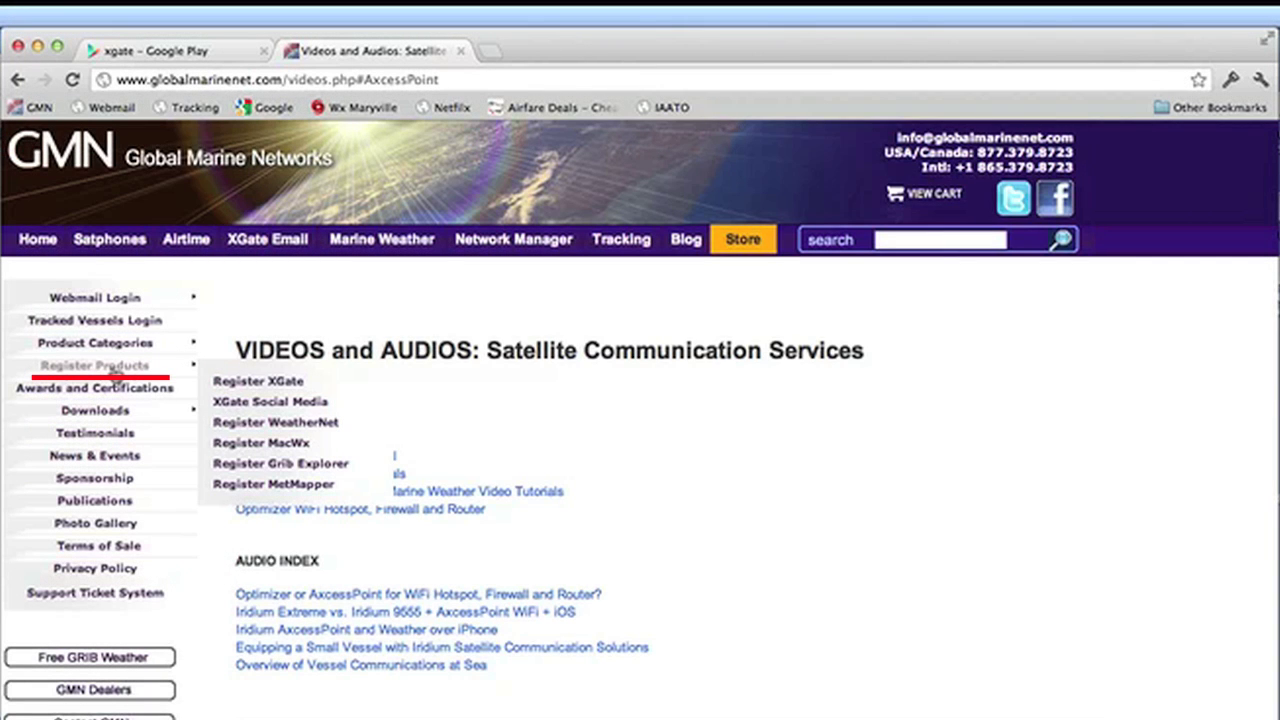
{"action": "left_click", "coordinate": [290, 382]}
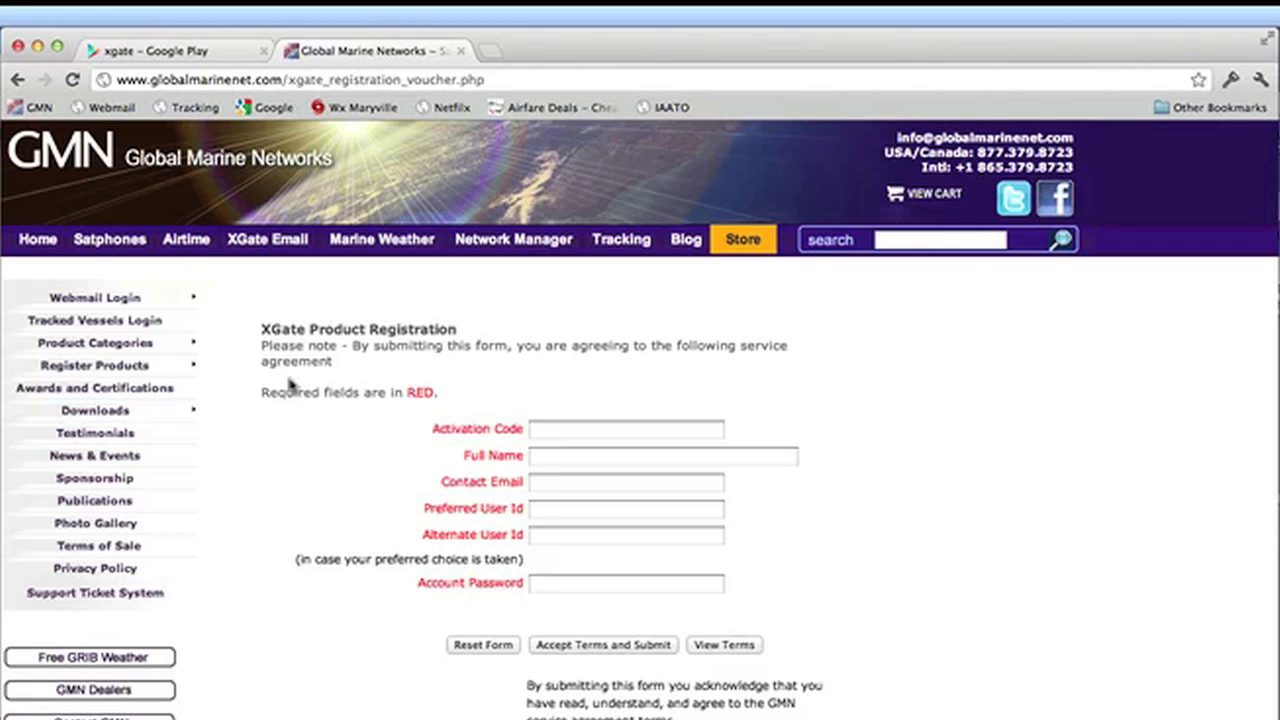
{"action": "left_click", "coordinate": [565, 430]}
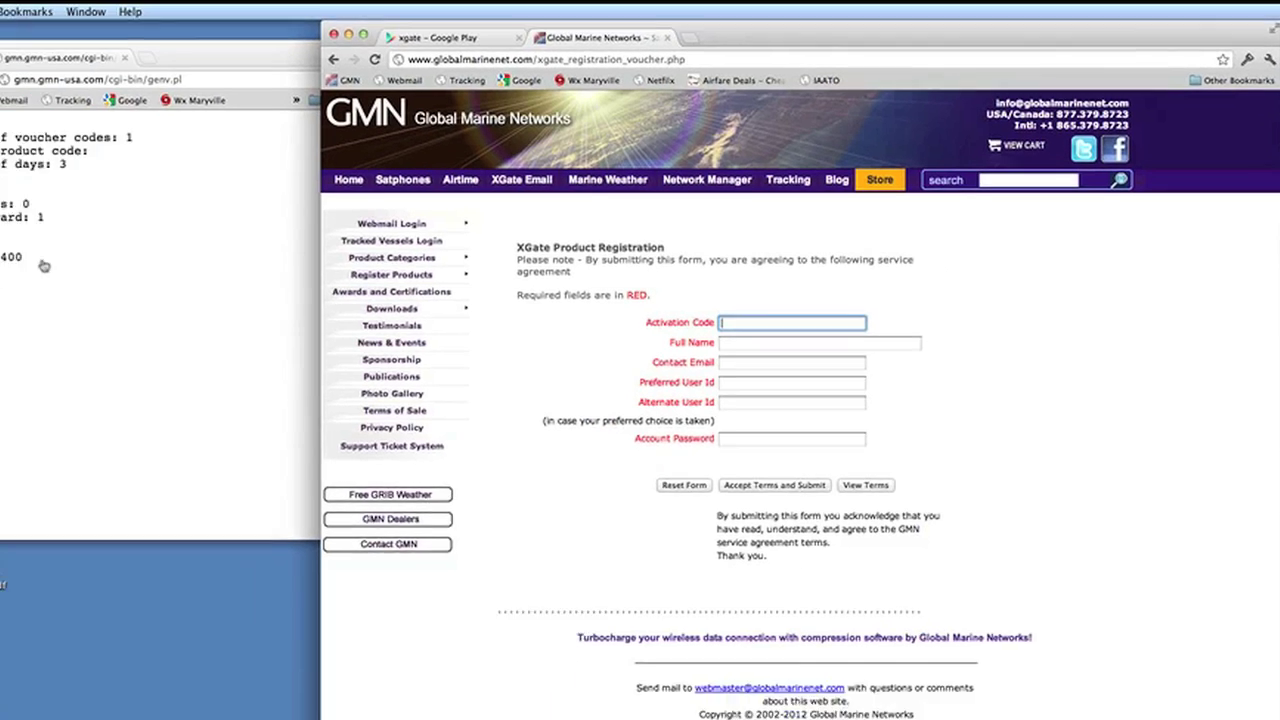
{"action": "left_click", "coordinate": [30, 257]}
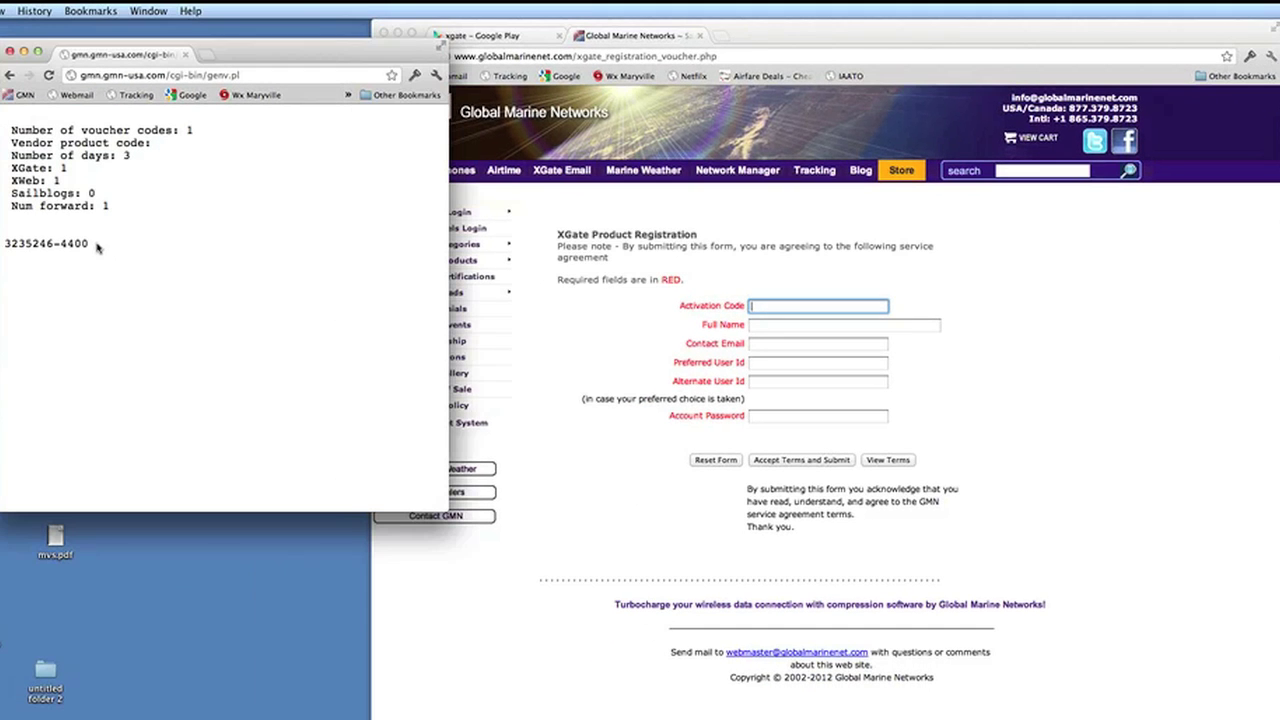
{"action": "left_click_drag", "start_coordinate": [30, 257], "coordinate": [0, 256]}
{"action": "key", "text": "super+c"}
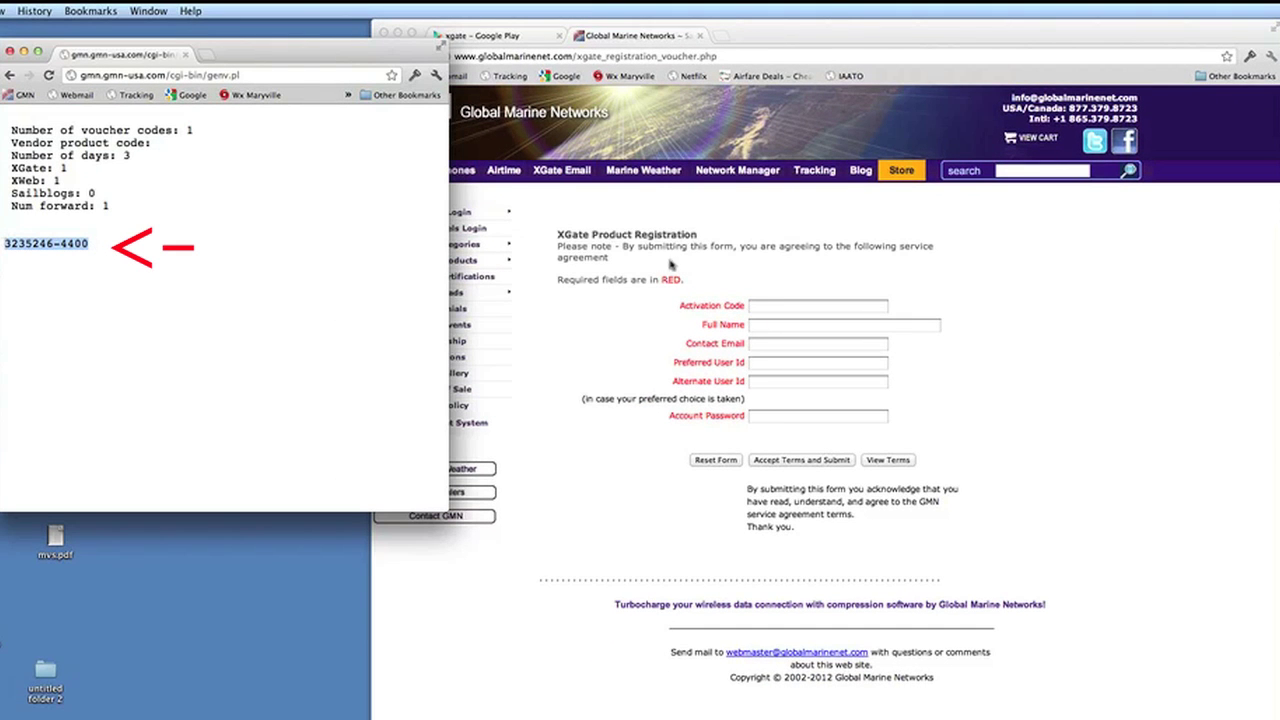
{"action": "left_click", "coordinate": [769, 307]}
{"action": "key", "text": "super+v"}
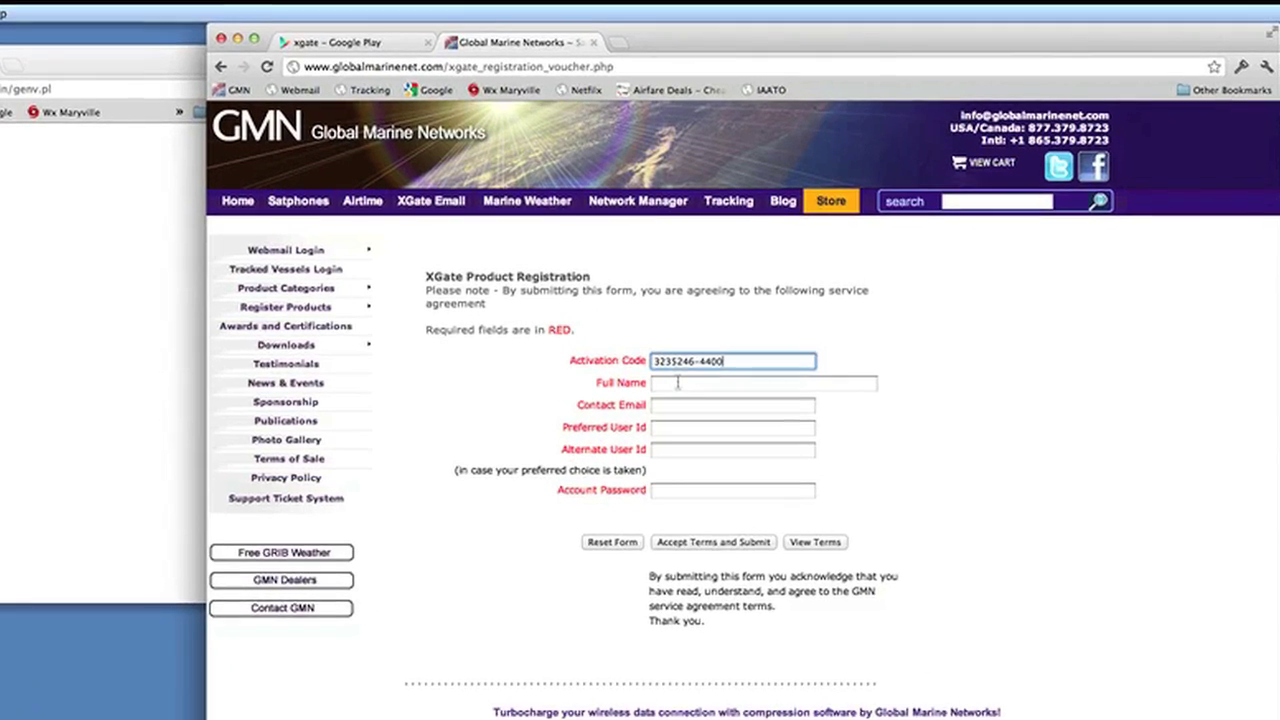
Step: Fill in the full name, contact e-mail, preferred and alternate user ids, and account password
{"action": "left_click", "coordinate": [678, 383]}
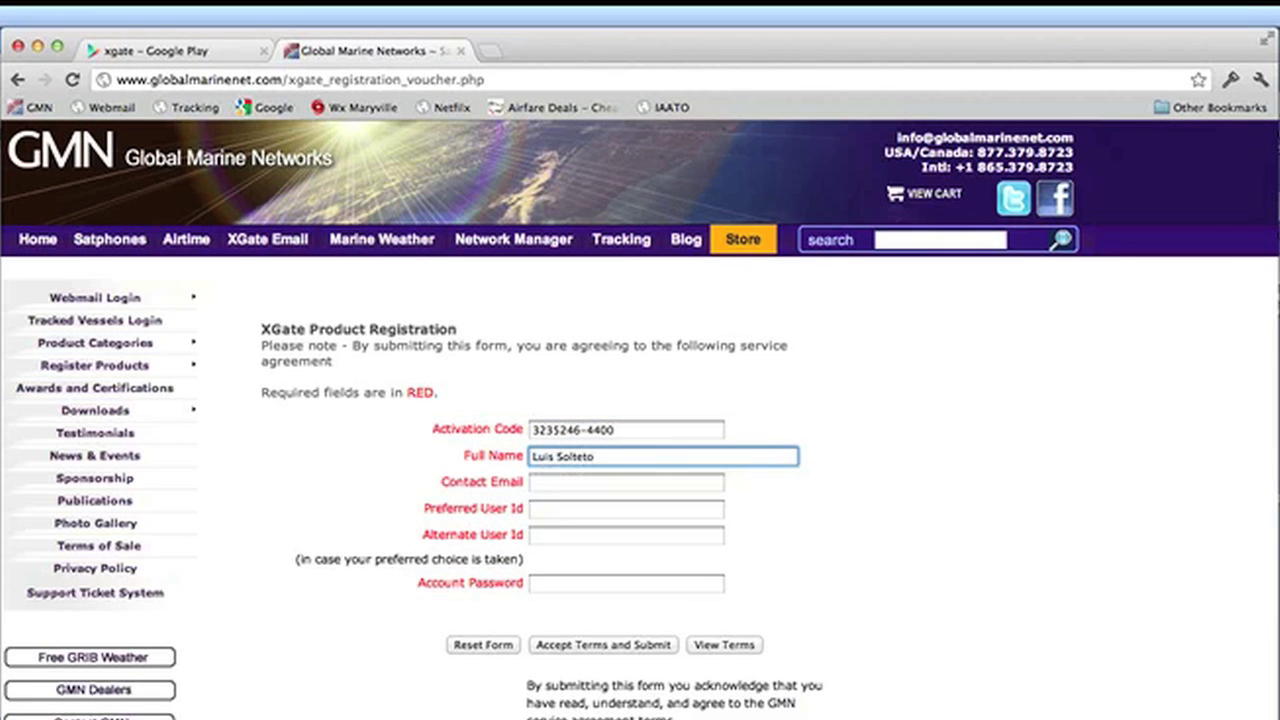
{"action": "type", "text": "ro"}
{"action": "key", "text": "Tab"}
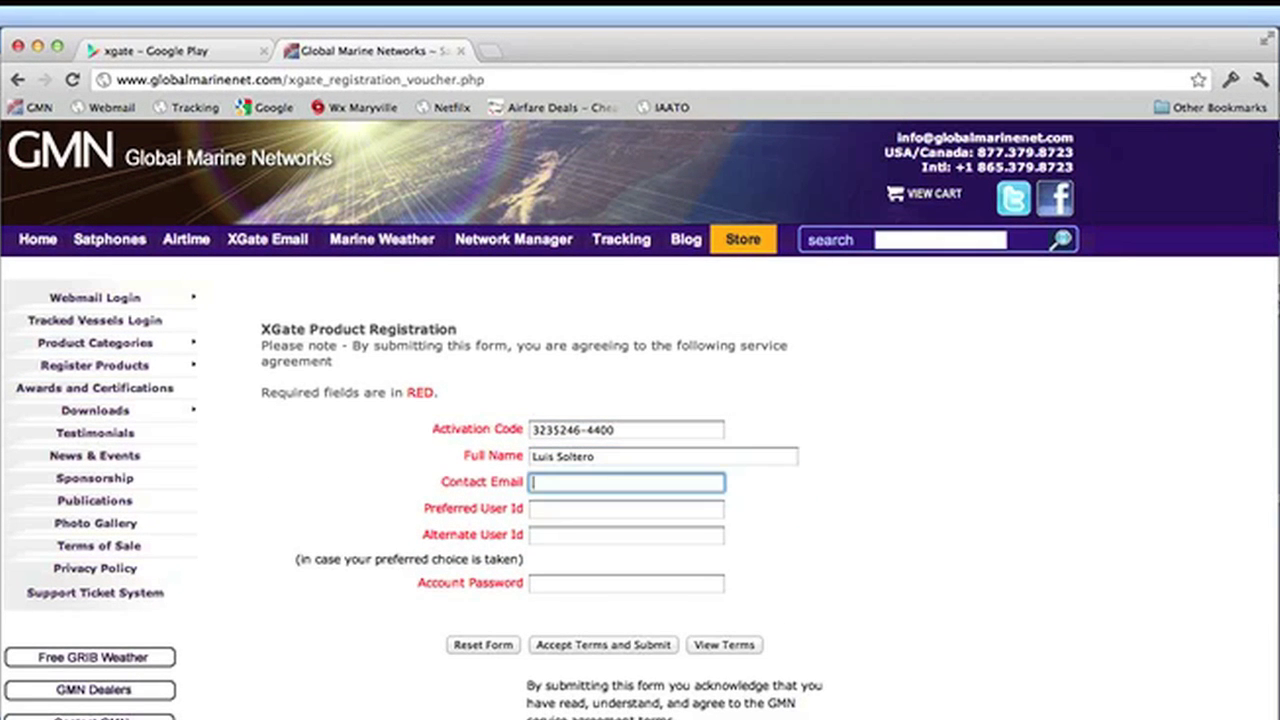
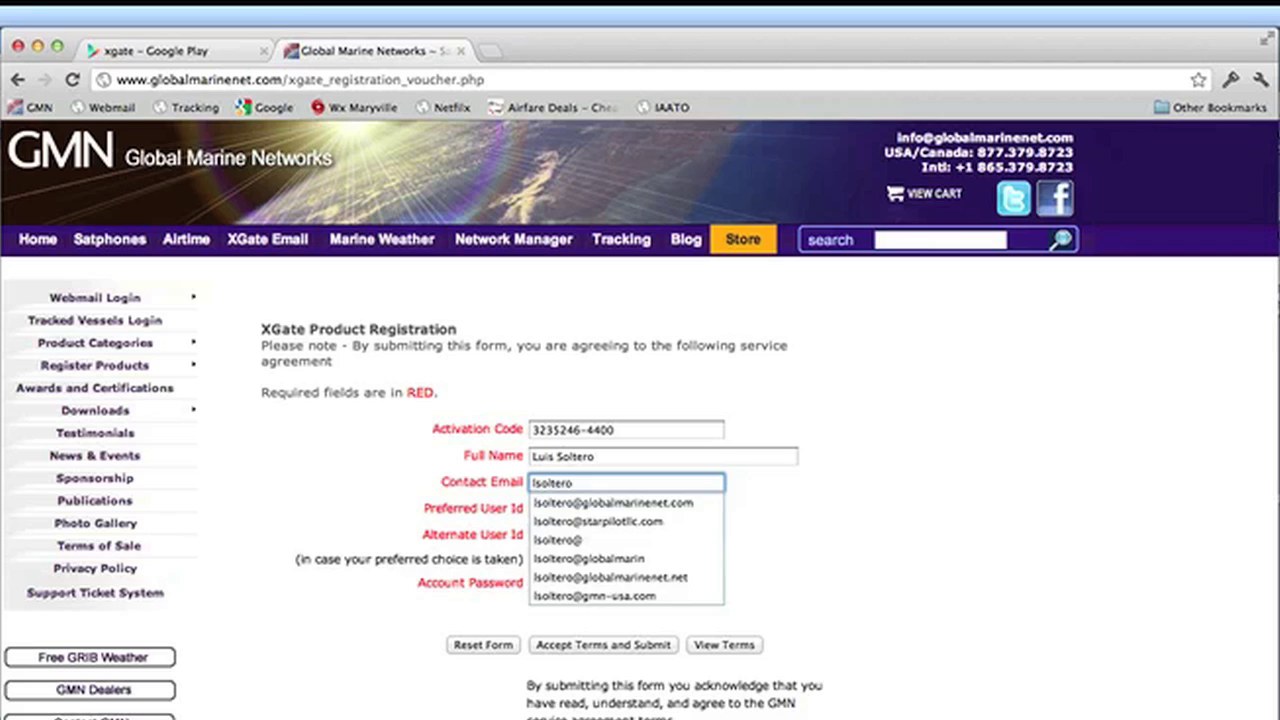
{"action": "key", "text": "Down"}
{"action": "key", "text": "Tab"}
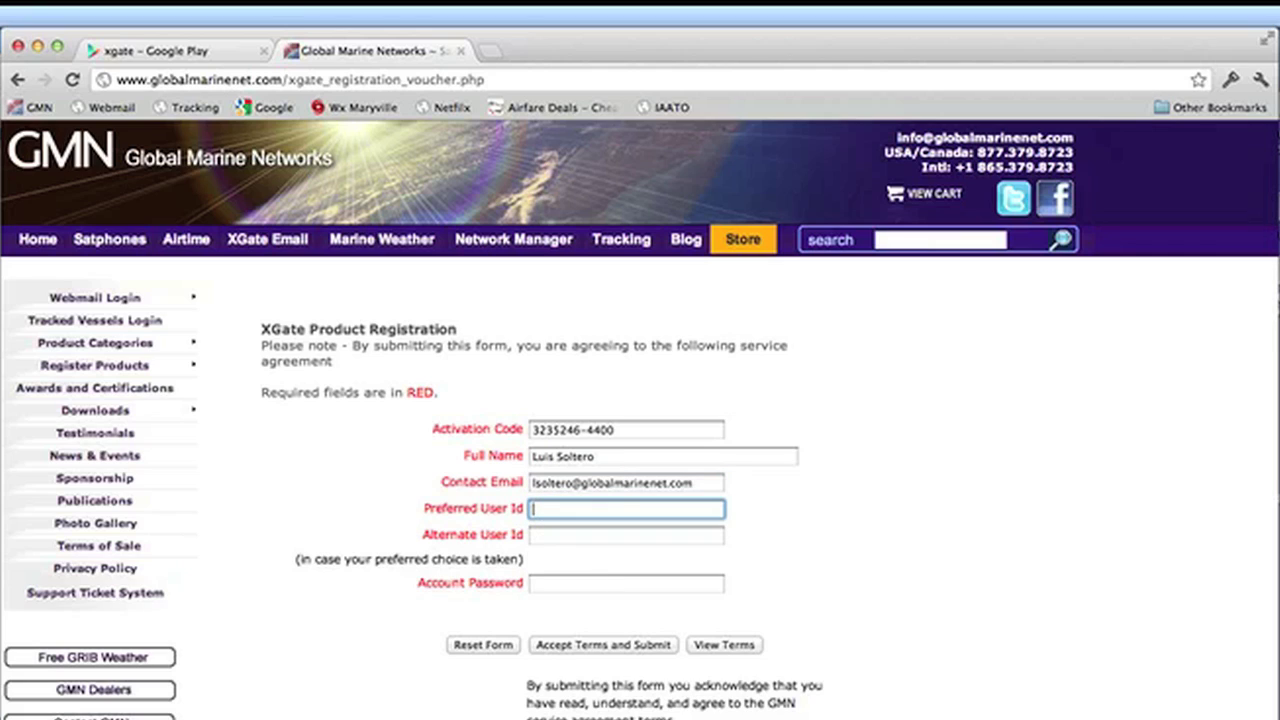
{"action": "type", "text": "lstest01"}
{"action": "key", "text": "Tab"}
{"action": "type", "text": "lstest0"}
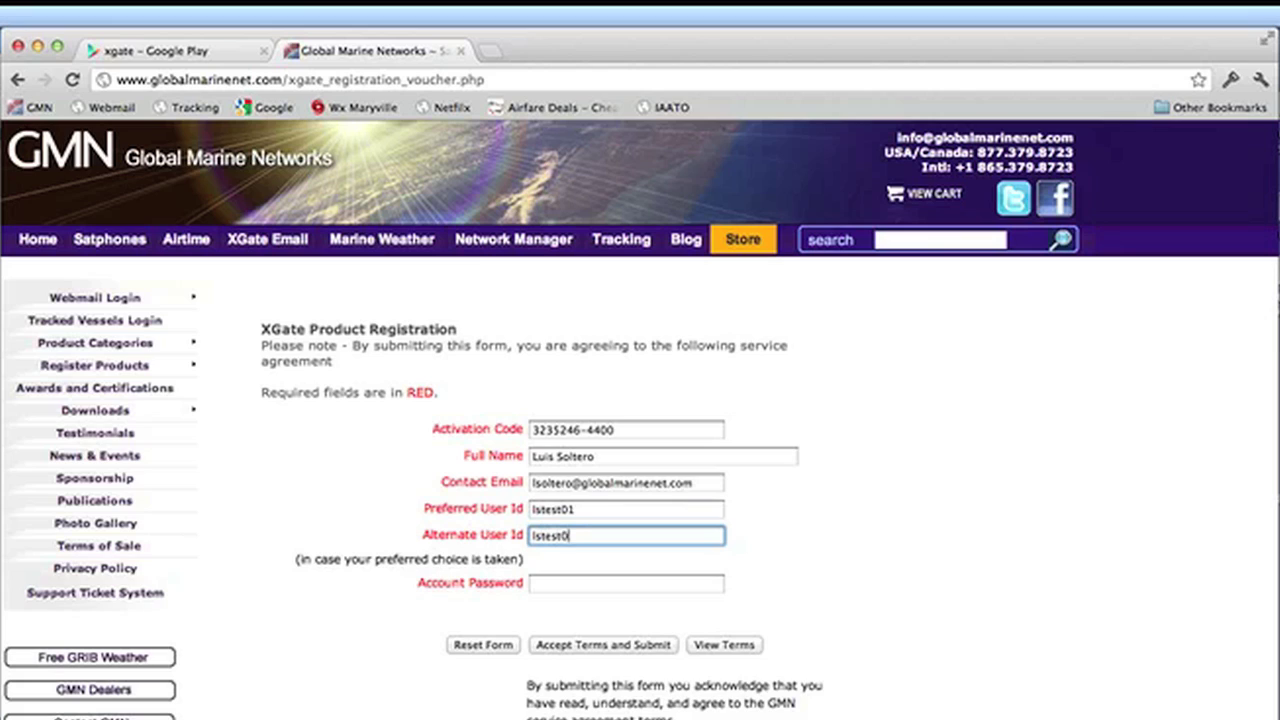
{"action": "type", "text": "2"}
{"action": "key", "text": "Tab"}
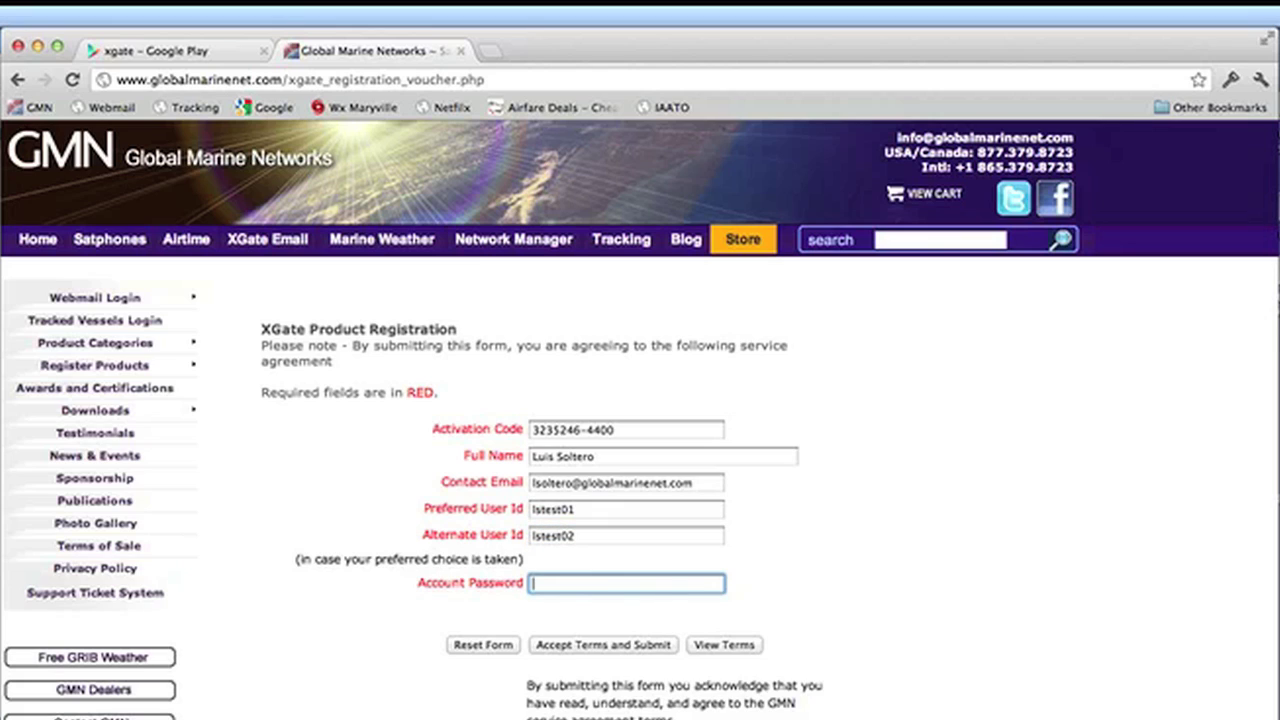
{"action": "type", "text": "123456"}
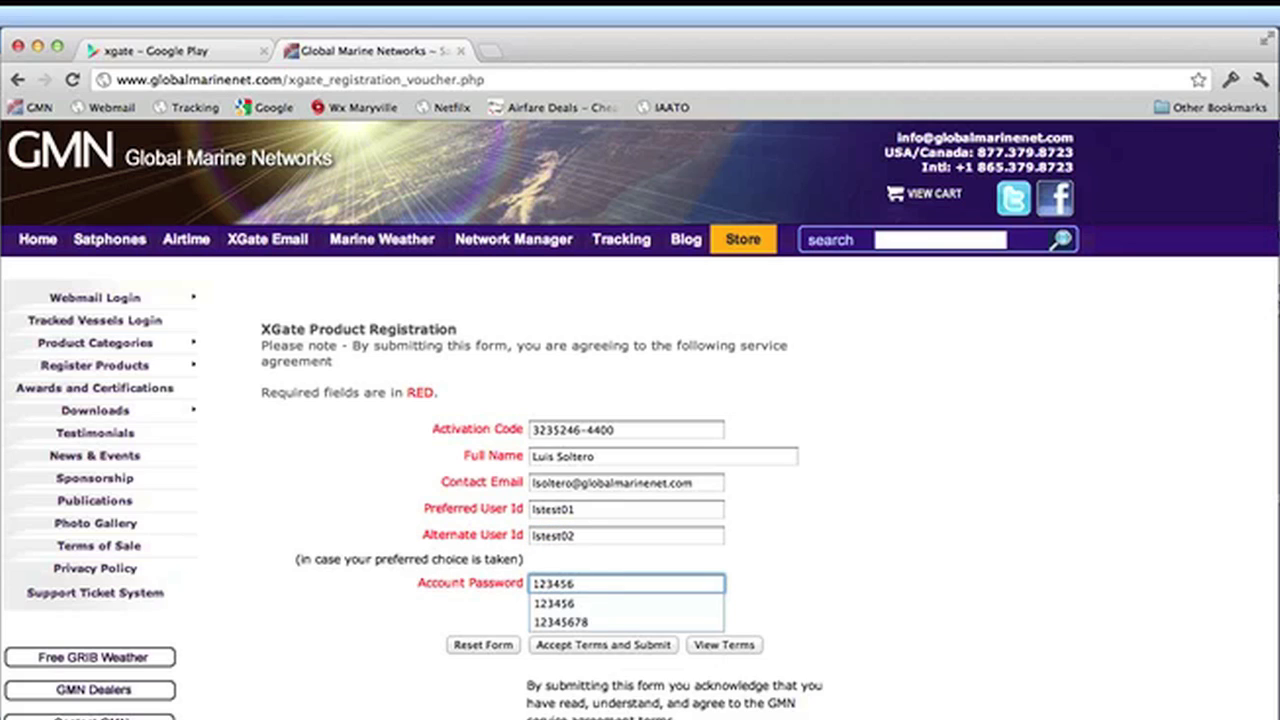
{"action": "left_click", "coordinate": [837, 600]}
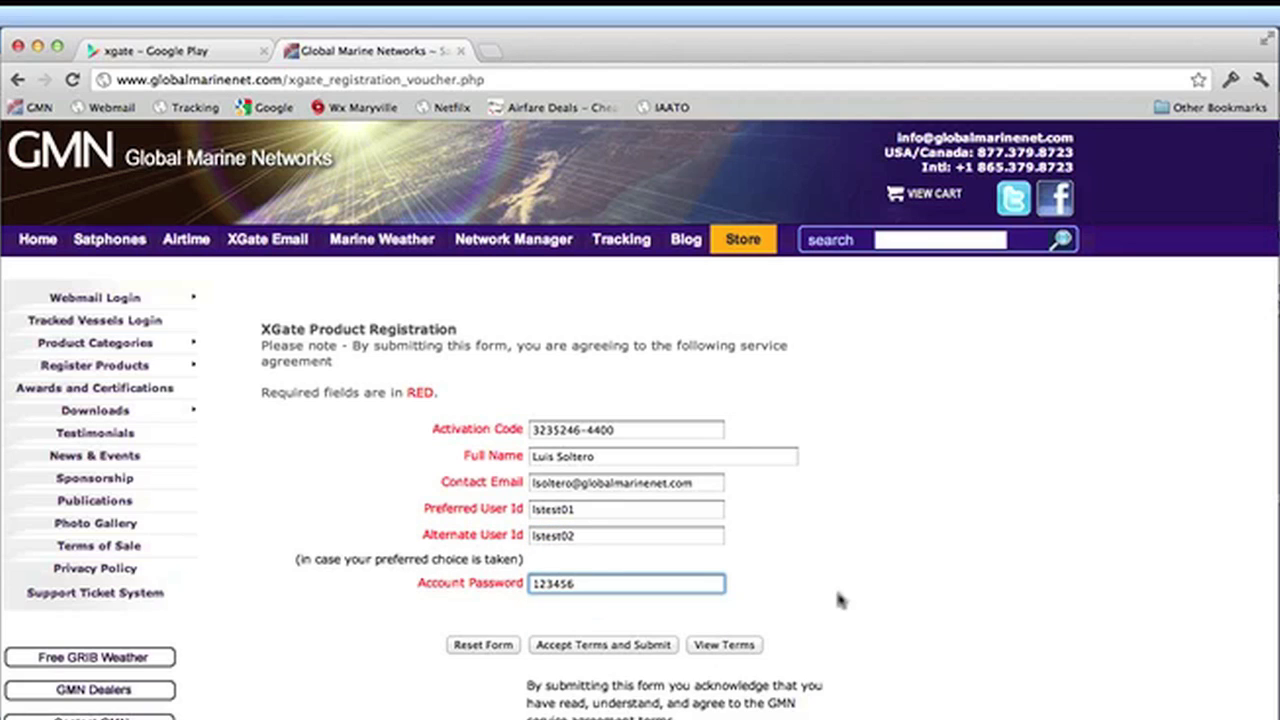
Step: Accept the terms, submit, and review the new account's e-mail, username and password on the status page
{"action": "left_click", "coordinate": [655, 646]}
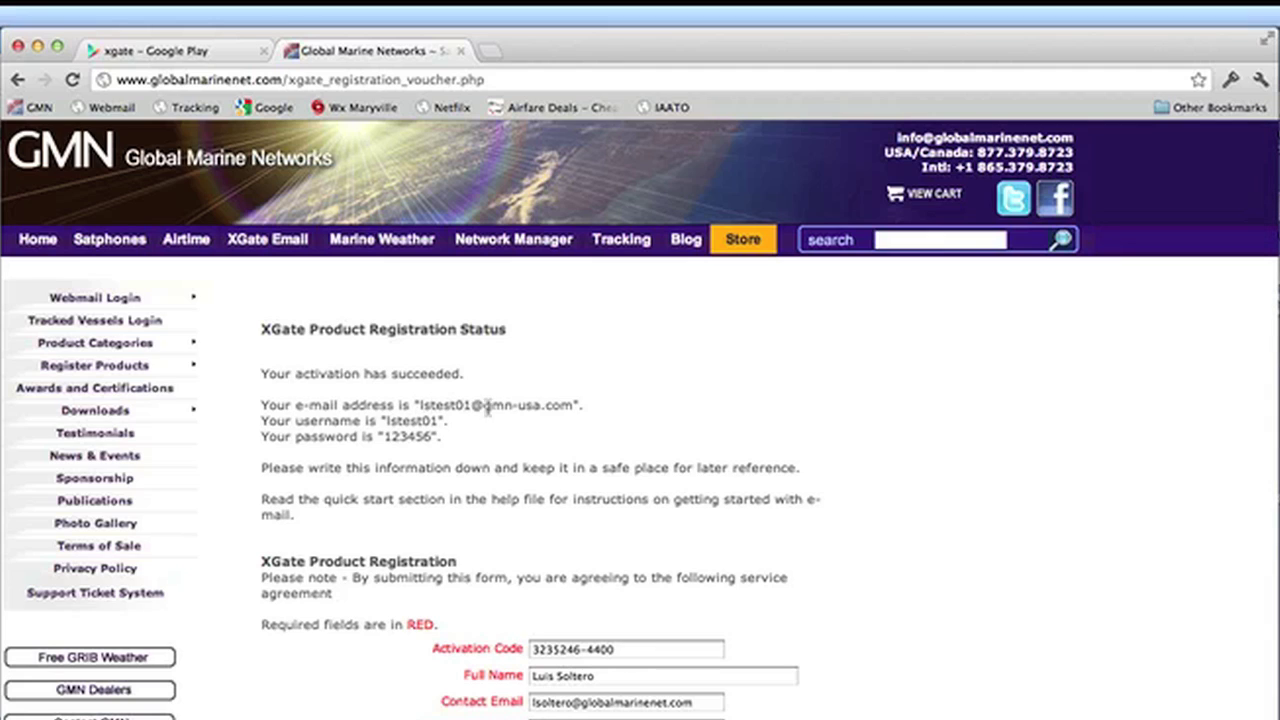
{"action": "double_click", "coordinate": [568, 405]}
{"action": "left_click", "coordinate": [421, 419]}
{"action": "double_click", "coordinate": [421, 420]}
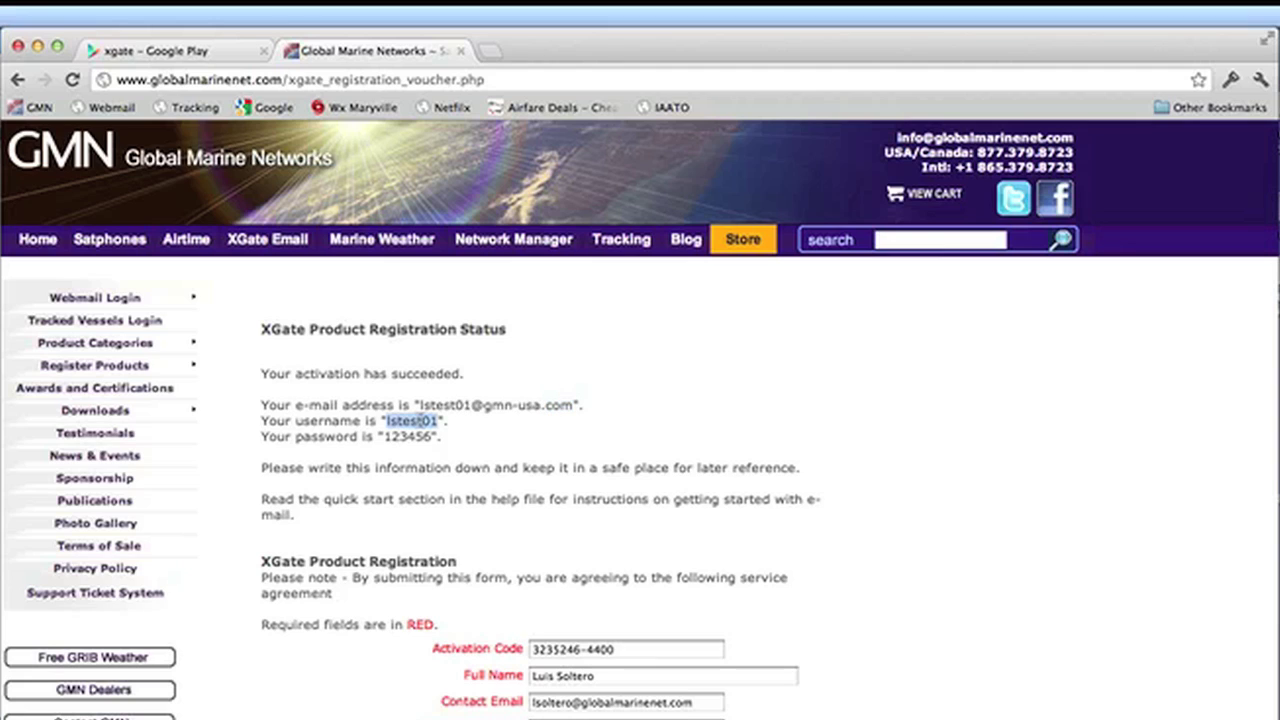
{"action": "double_click", "coordinate": [410, 437]}
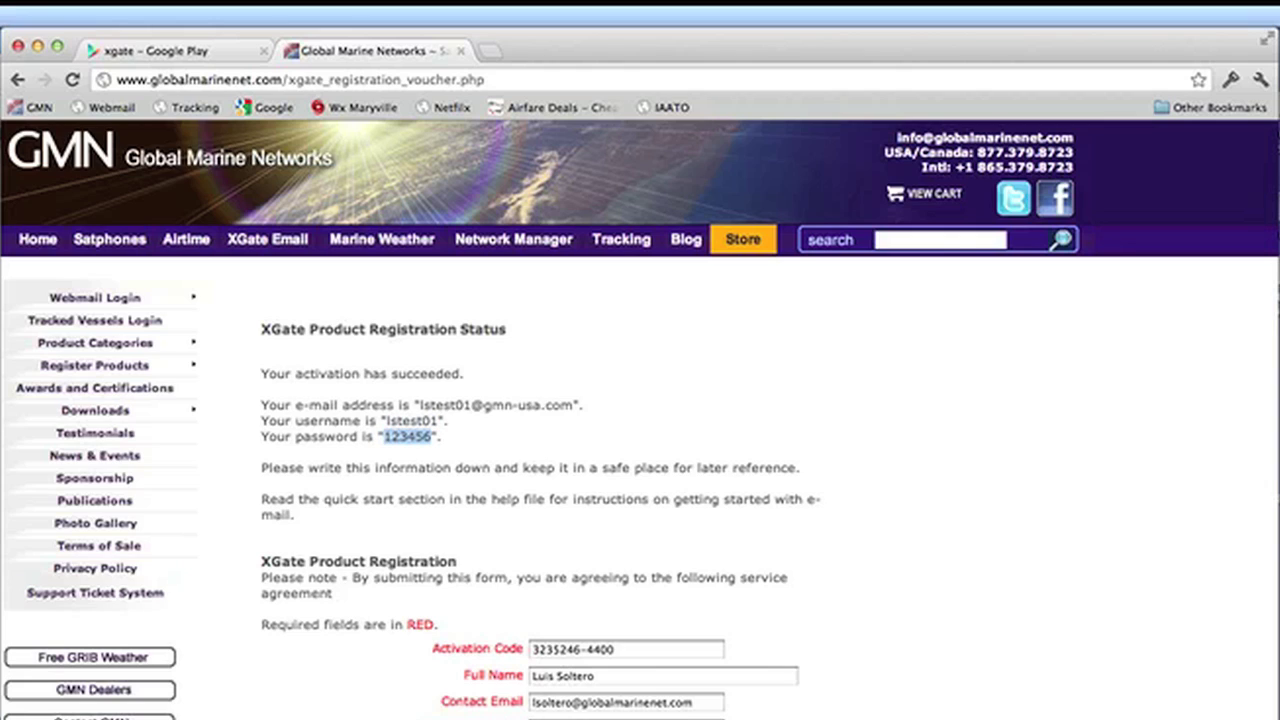
{"action": "double_click", "coordinate": [607, 702]}
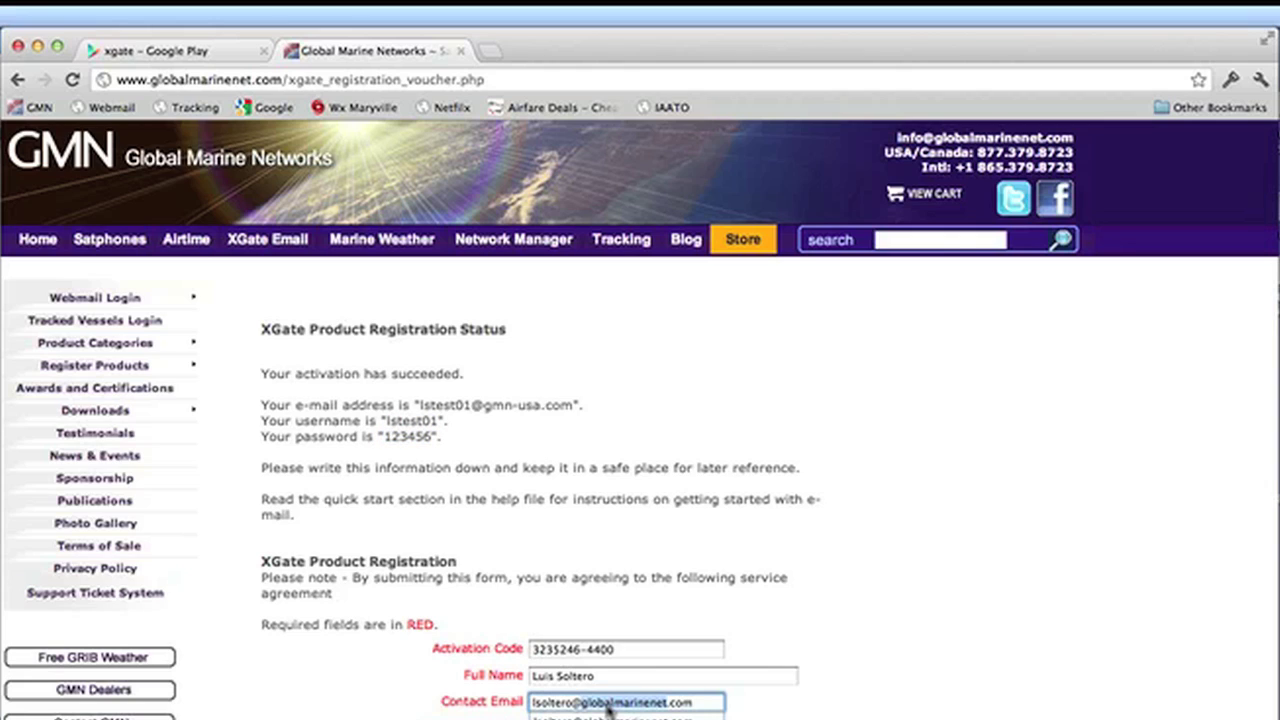
{"action": "left_click", "coordinate": [946, 590]}
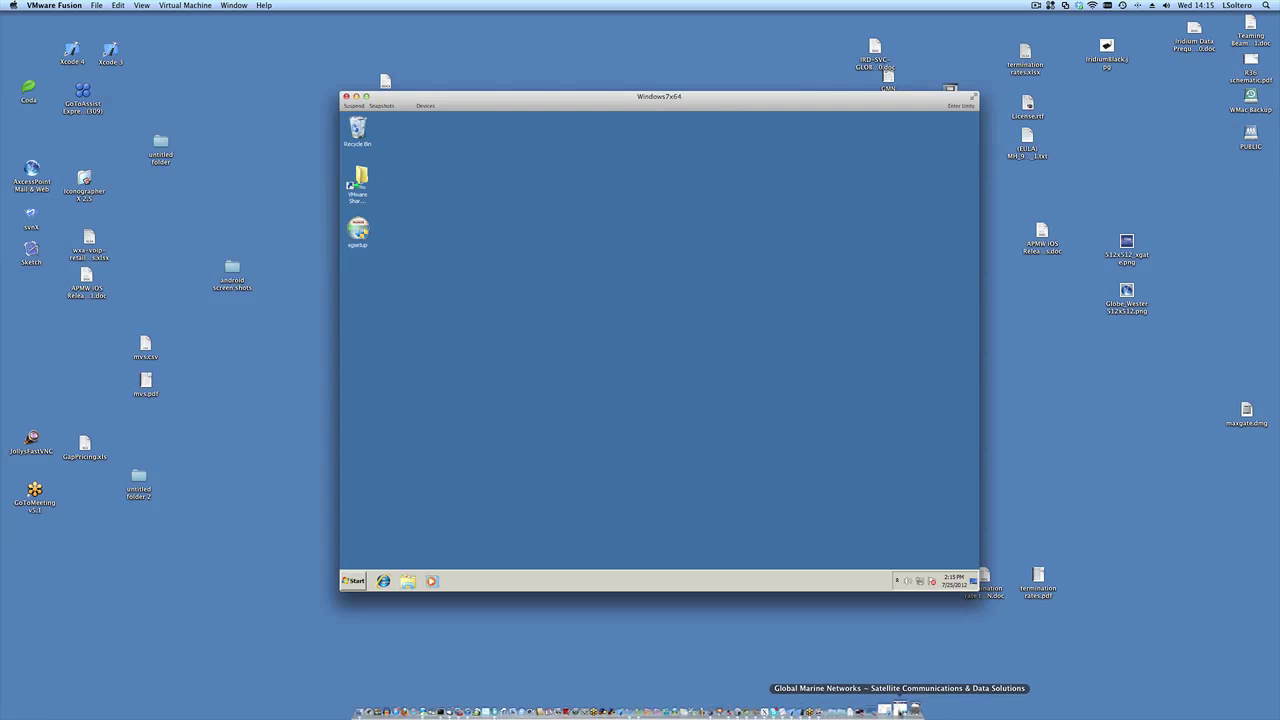
Step: Browse the XGate software downloads section, then minimize Chrome to reveal the Windows7x64 VM
{"action": "left_click", "coordinate": [900, 710]}
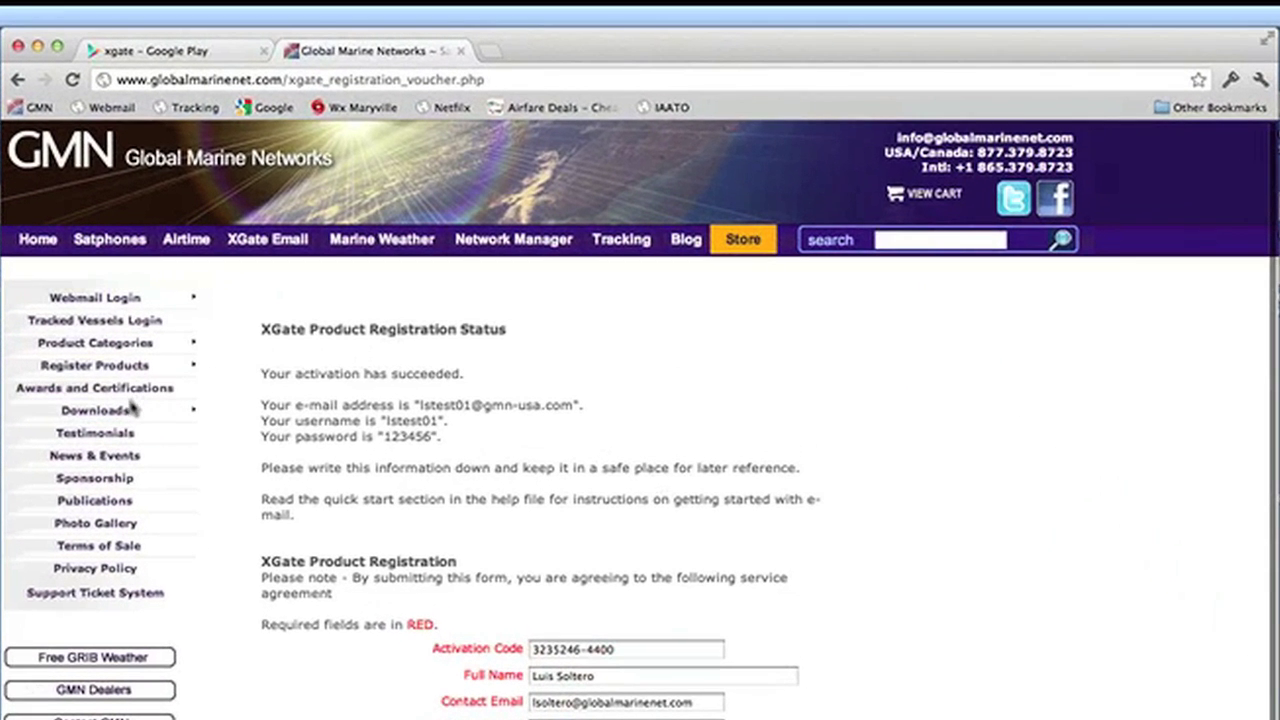
{"action": "mouse_move", "coordinate": [290, 304]}
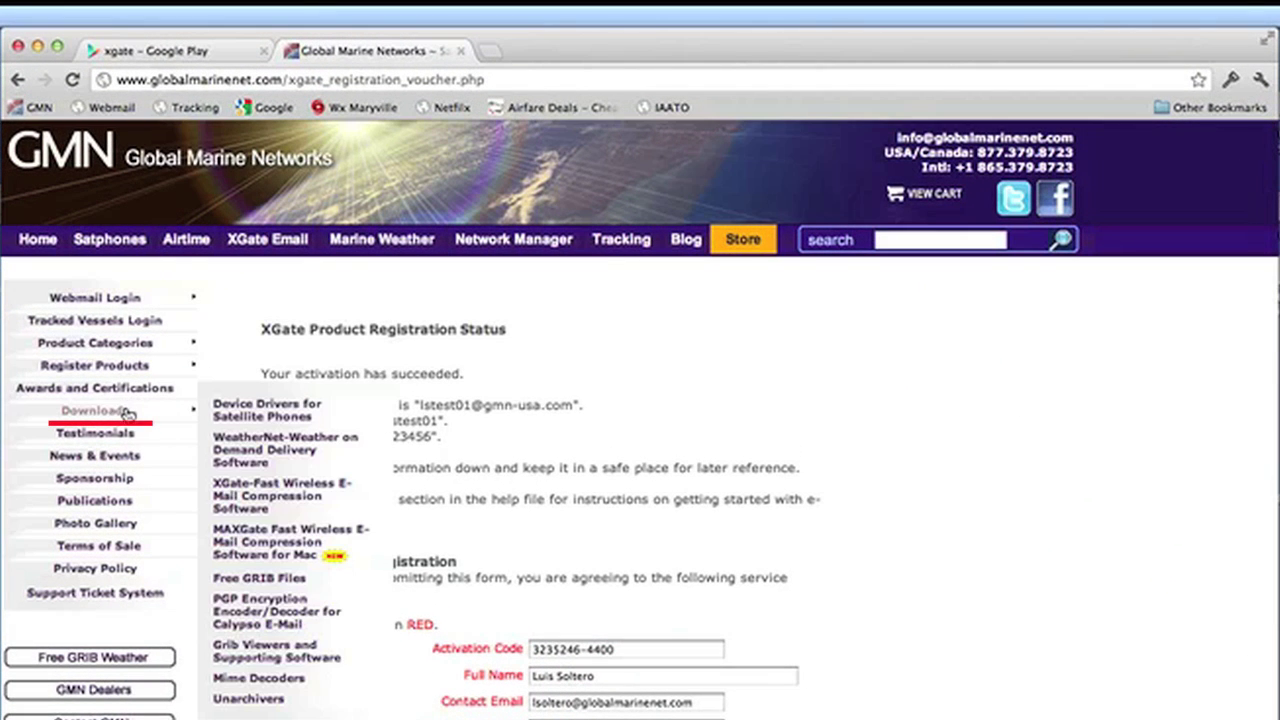
{"action": "left_click", "coordinate": [280, 505]}
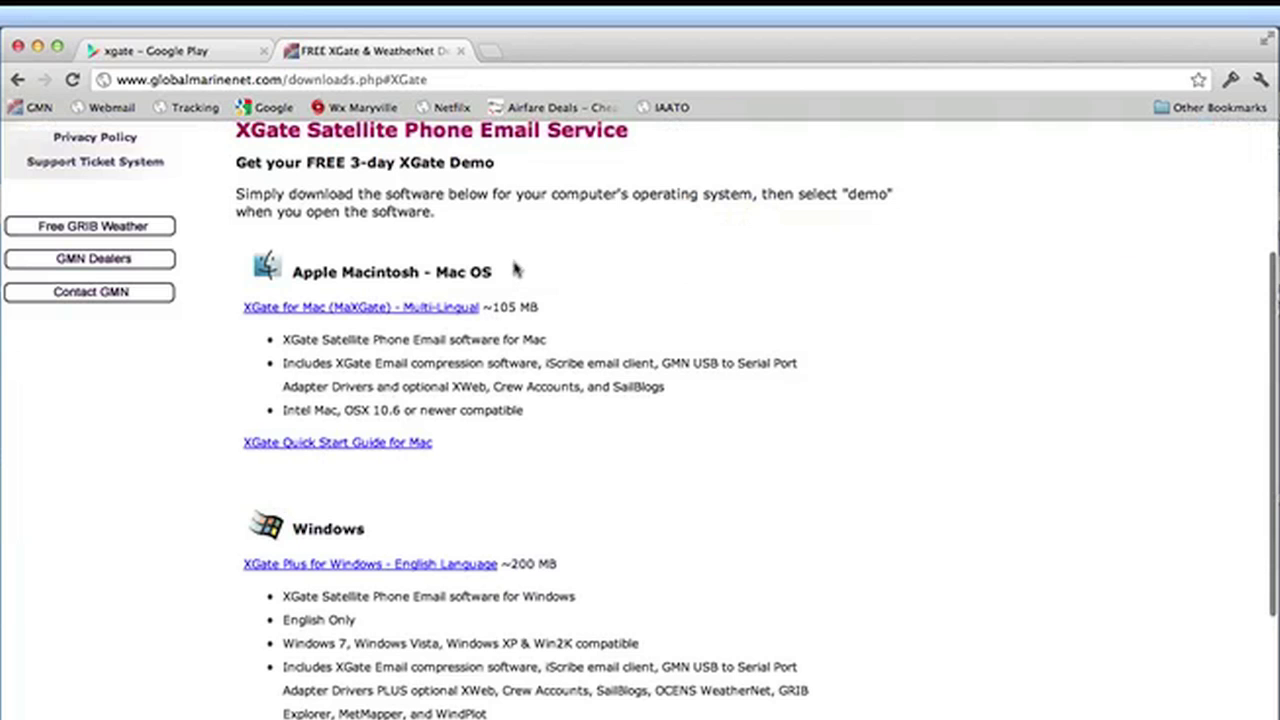
{"action": "scroll", "coordinate": [666, 349], "scroll_direction": "down", "scroll_amount": 5}
{"action": "scroll", "coordinate": [666, 349], "scroll_direction": "down", "scroll_amount": 1}
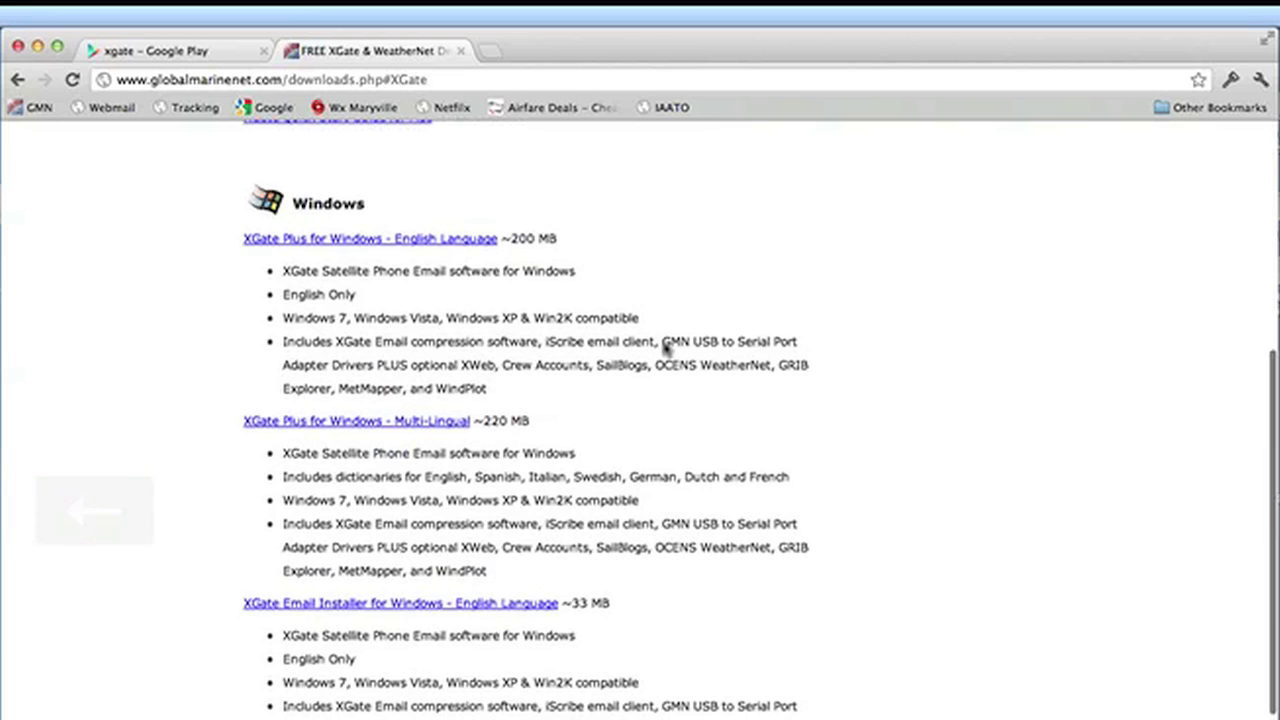
{"action": "scroll", "coordinate": [666, 346], "scroll_direction": "up", "scroll_amount": 4}
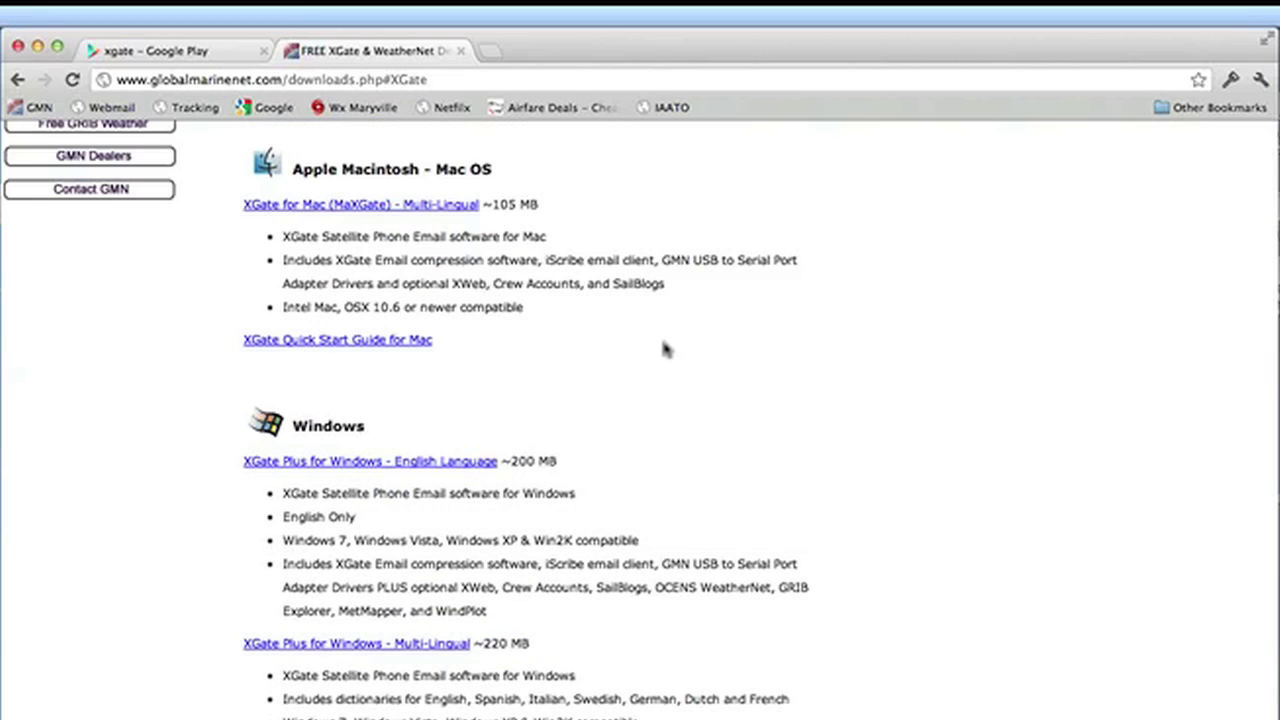
{"action": "left_click", "coordinate": [38, 50]}
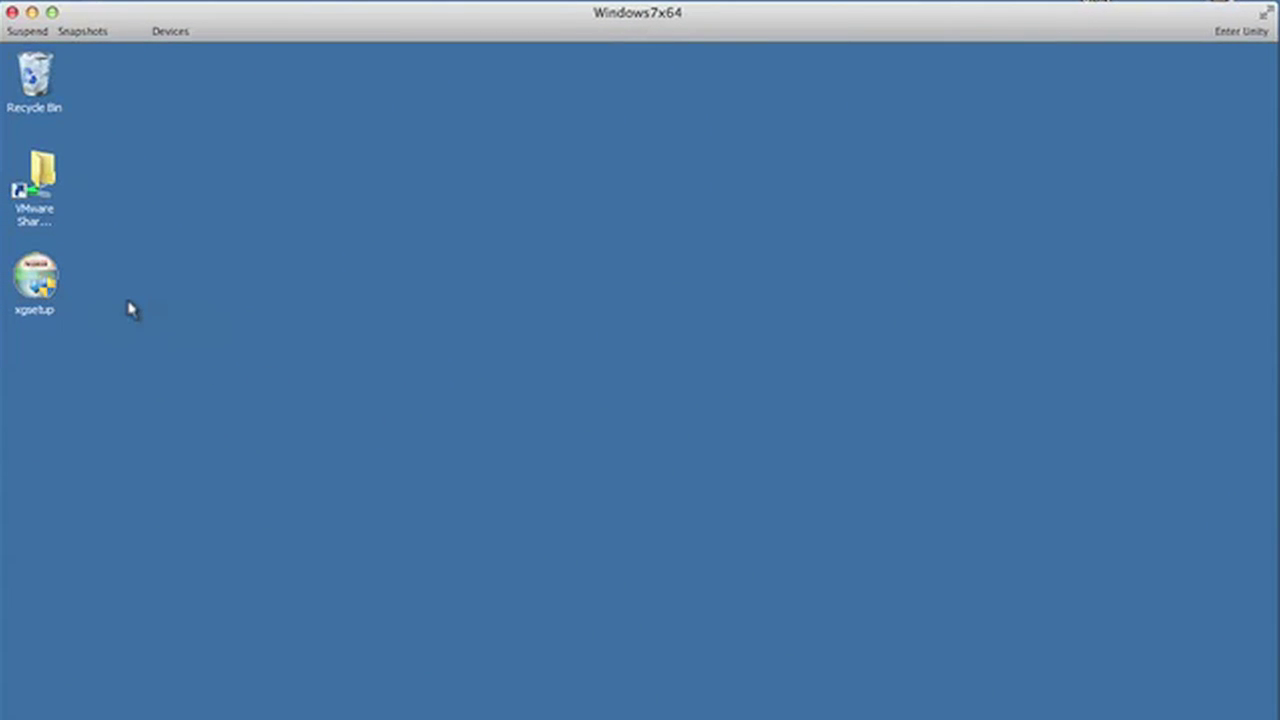
Step: Run xgsetup and install Wireless Gateway 3.84 with the license accepted and the default spool folder
{"action": "double_click", "coordinate": [38, 280]}
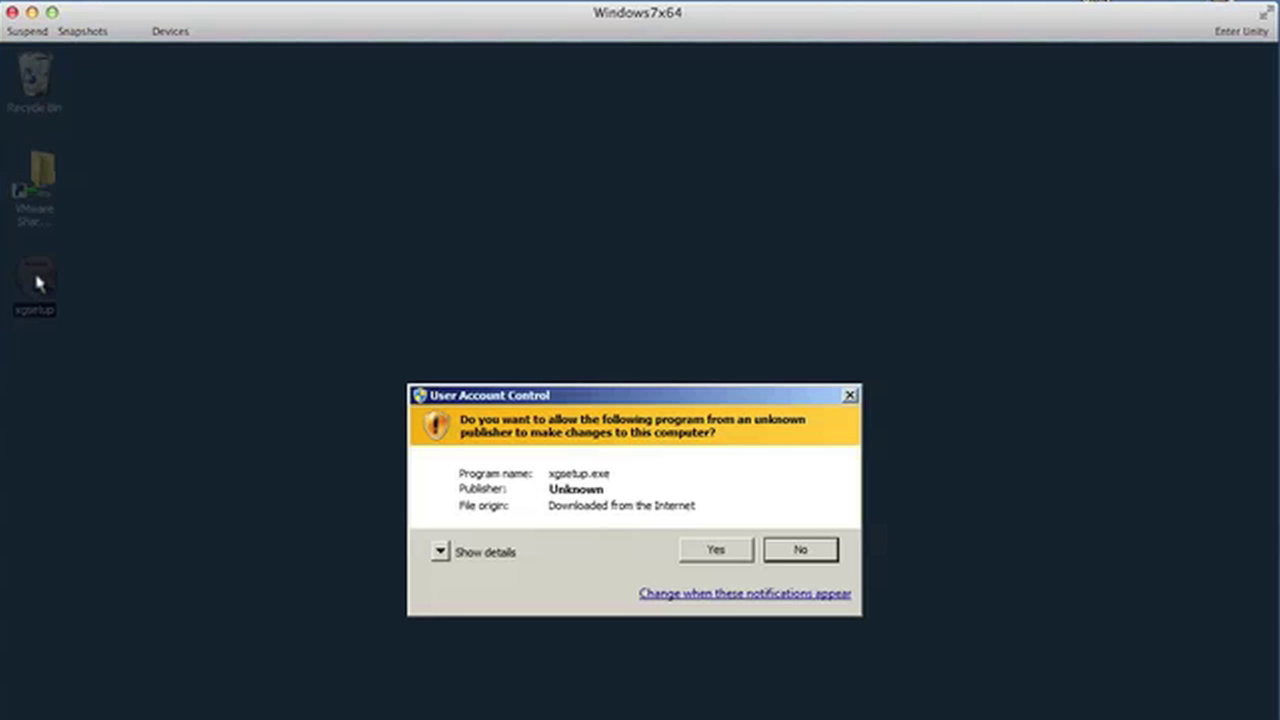
{"action": "left_click", "coordinate": [715, 551]}
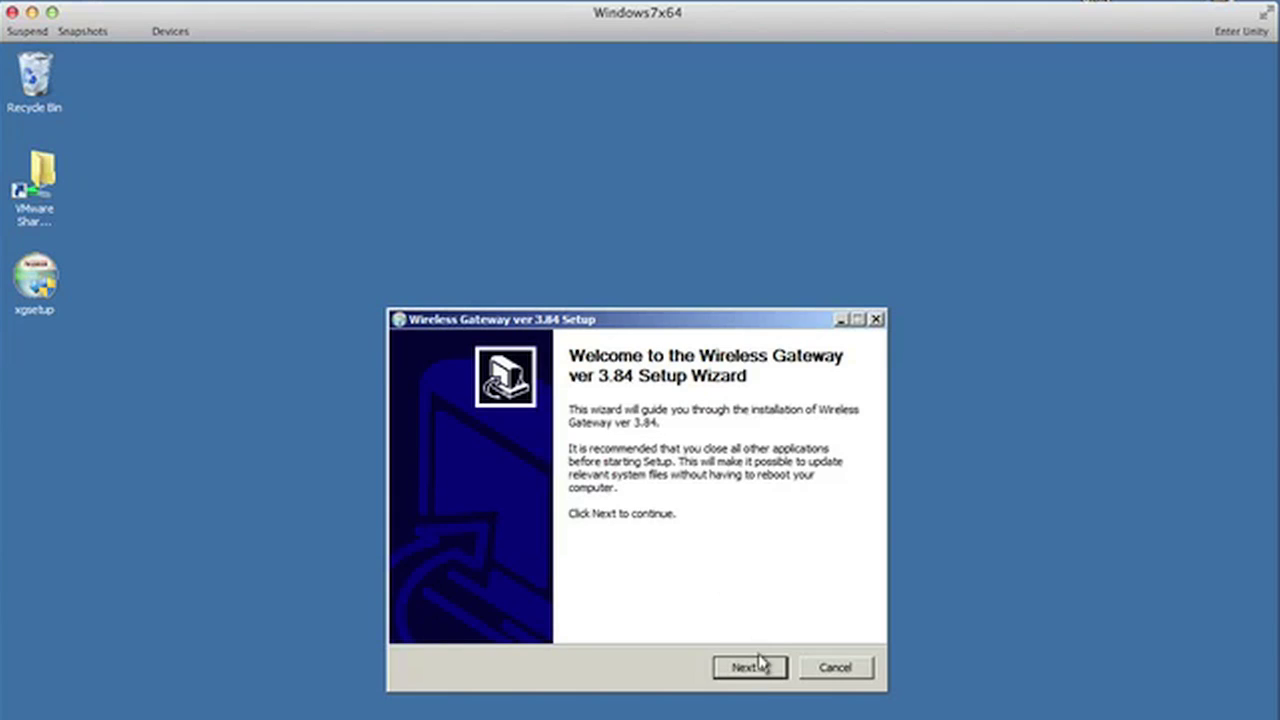
{"action": "left_click", "coordinate": [757, 676]}
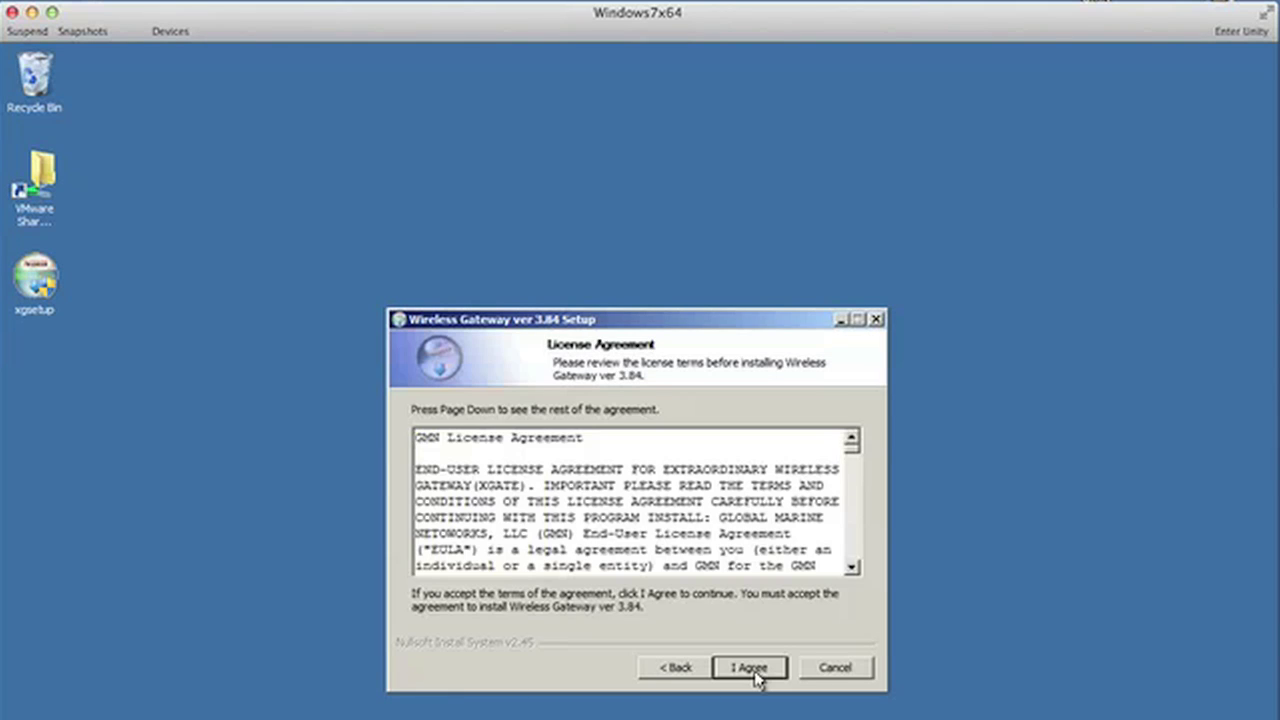
{"action": "left_click", "coordinate": [750, 668]}
{"action": "left_click", "coordinate": [757, 676]}
{"action": "left_click", "coordinate": [757, 676]}
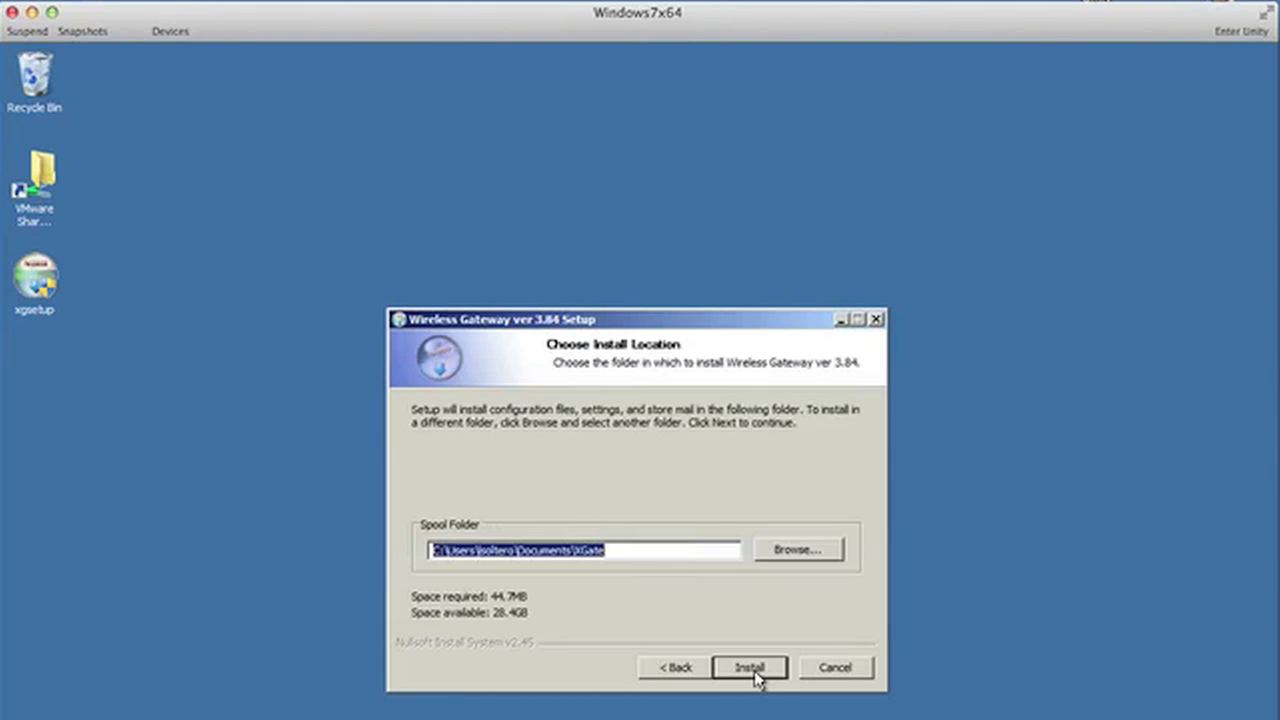
{"action": "left_click", "coordinate": [757, 676]}
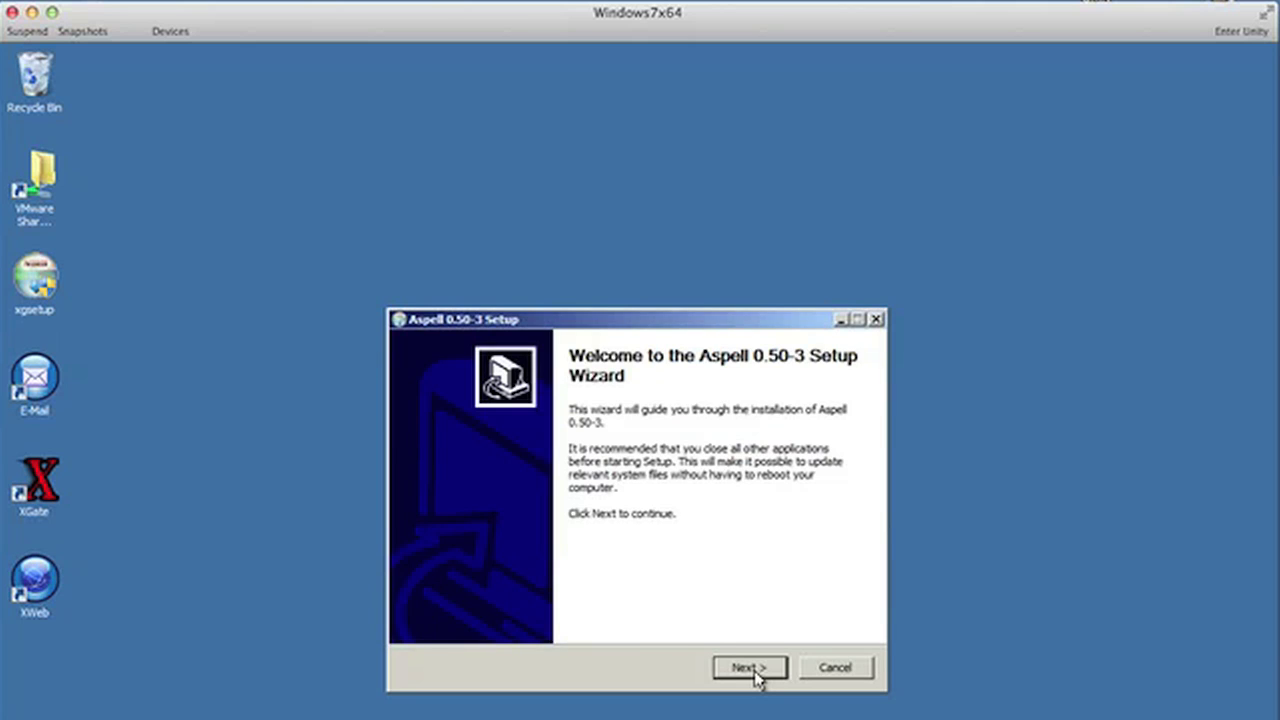
Step: Complete the Aspell installation and launch XGate from its desktop icon
{"action": "left_click", "coordinate": [750, 667]}
{"action": "left_click", "coordinate": [750, 667]}
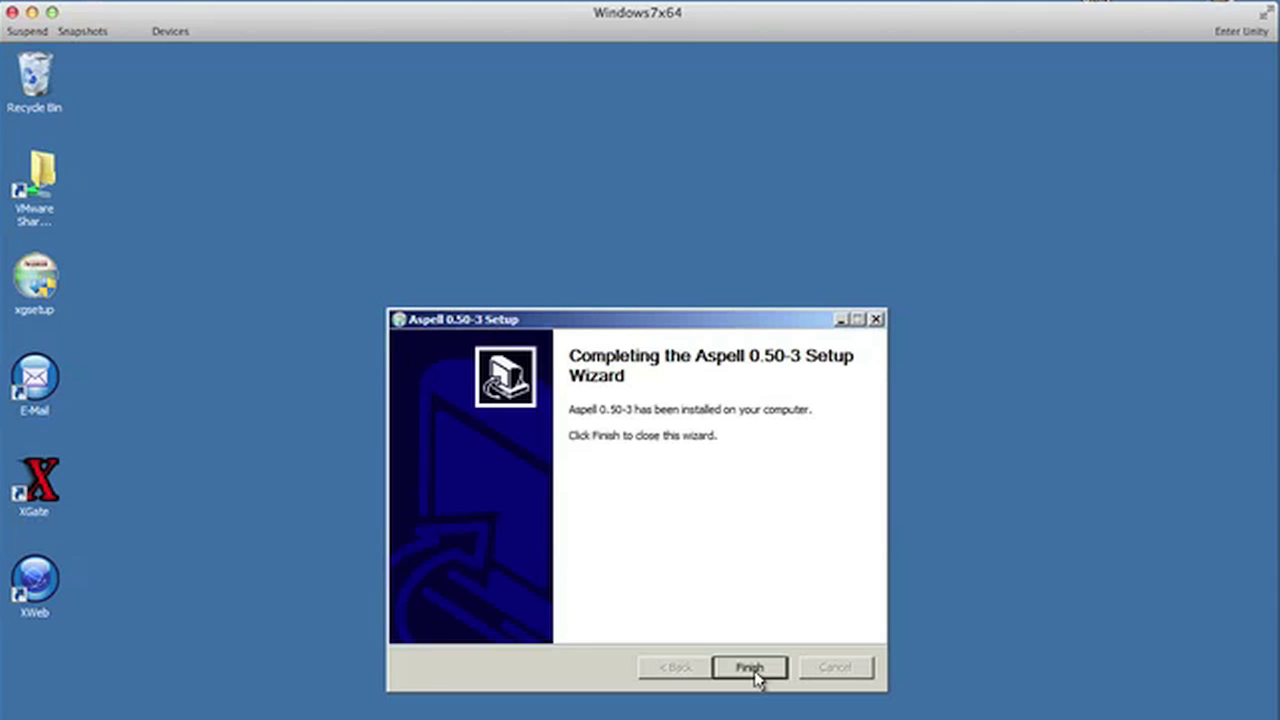
{"action": "left_click", "coordinate": [757, 677]}
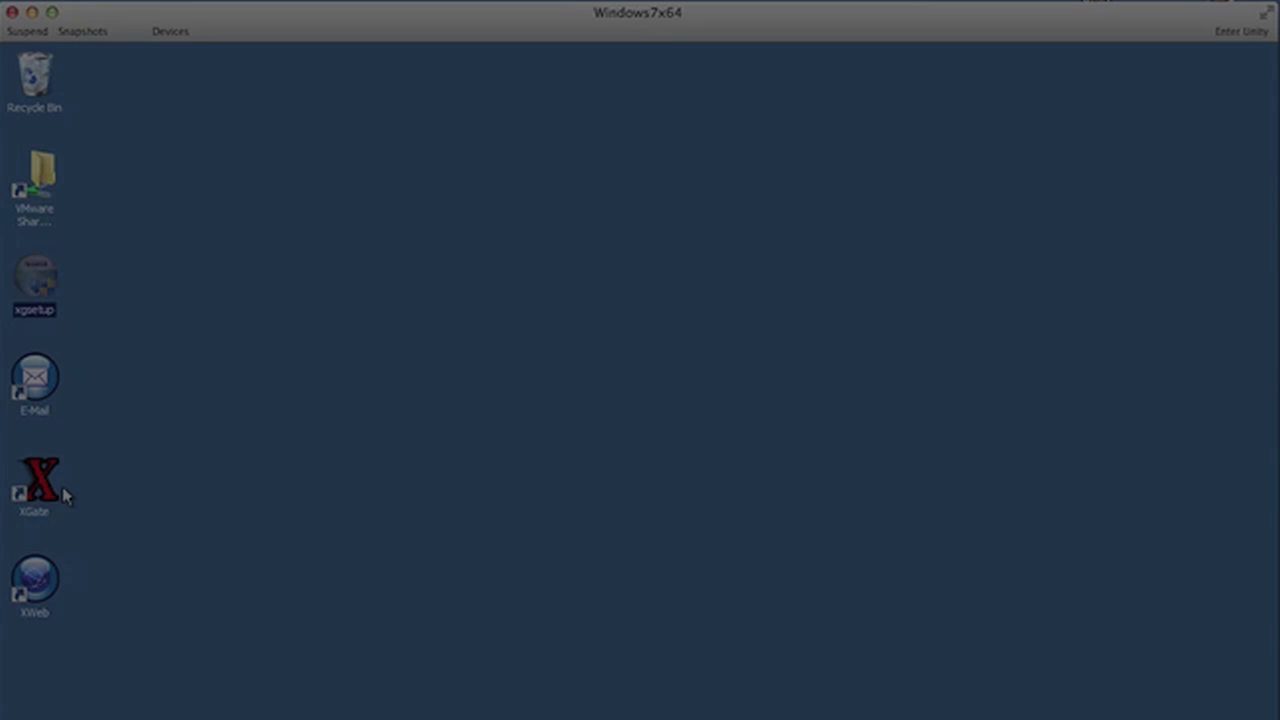
{"action": "double_click", "coordinate": [52, 492]}
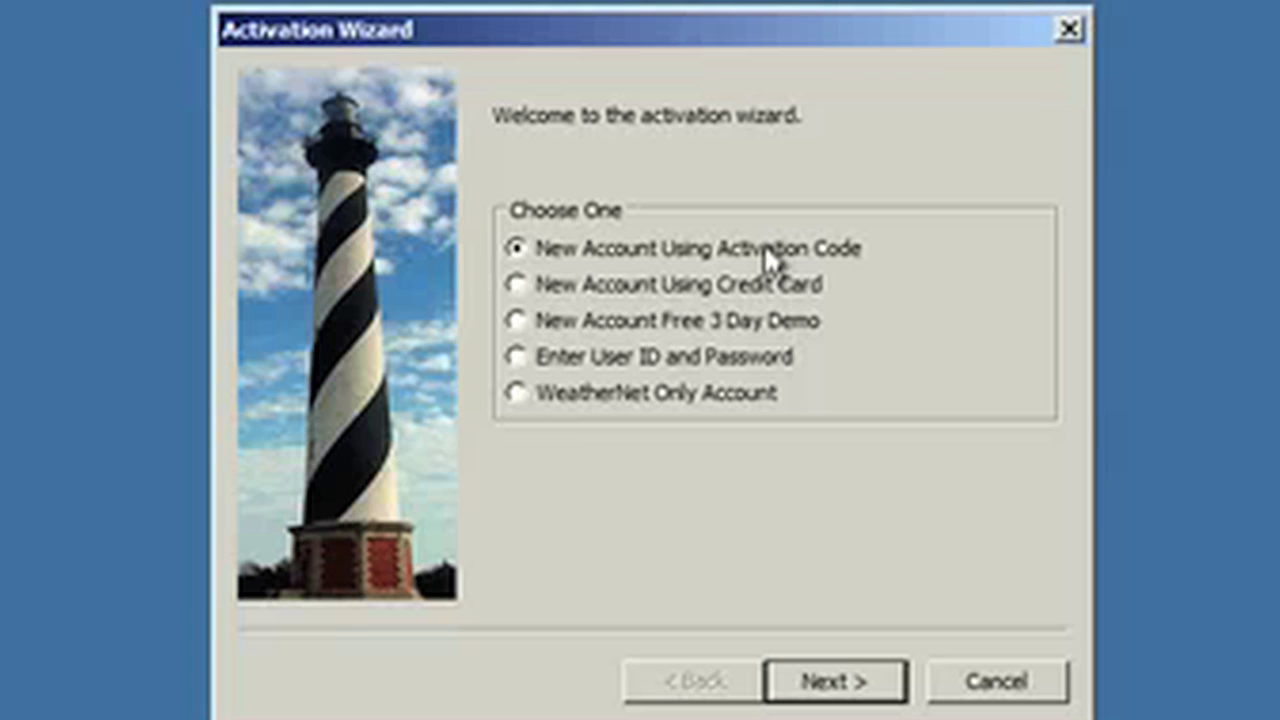
Step: Select 'Enter User ID and Password' in the Activation Wizard and continue to the connection method page
{"action": "left_click", "coordinate": [878, 690]}
{"action": "left_click", "coordinate": [698, 684]}
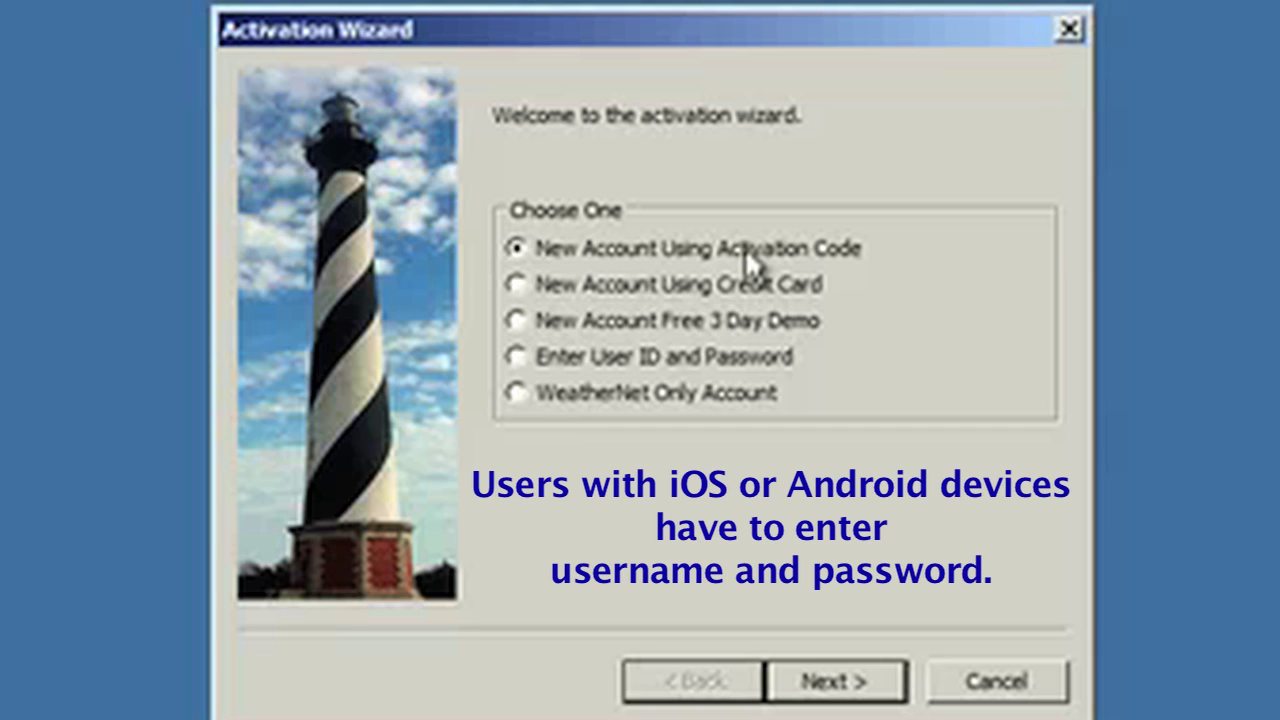
{"action": "left_click", "coordinate": [796, 290]}
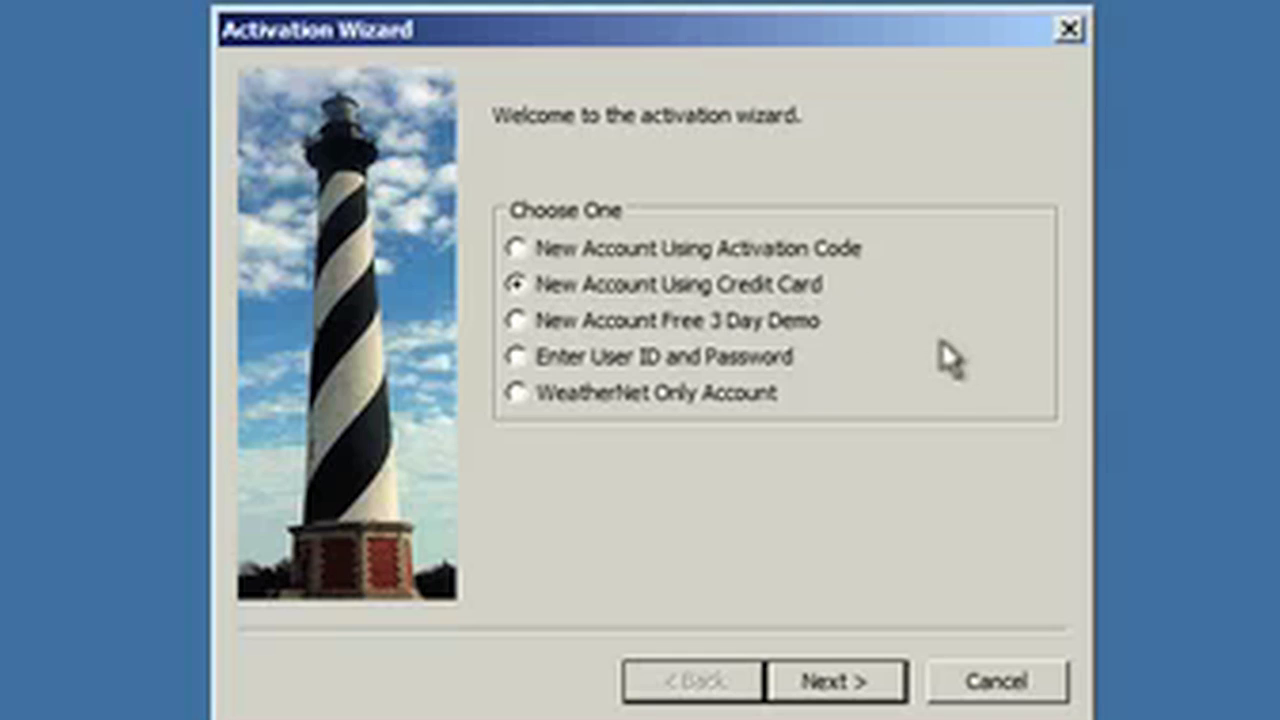
{"action": "left_click", "coordinate": [771, 325]}
{"action": "left_click", "coordinate": [736, 360]}
{"action": "left_click", "coordinate": [852, 694]}
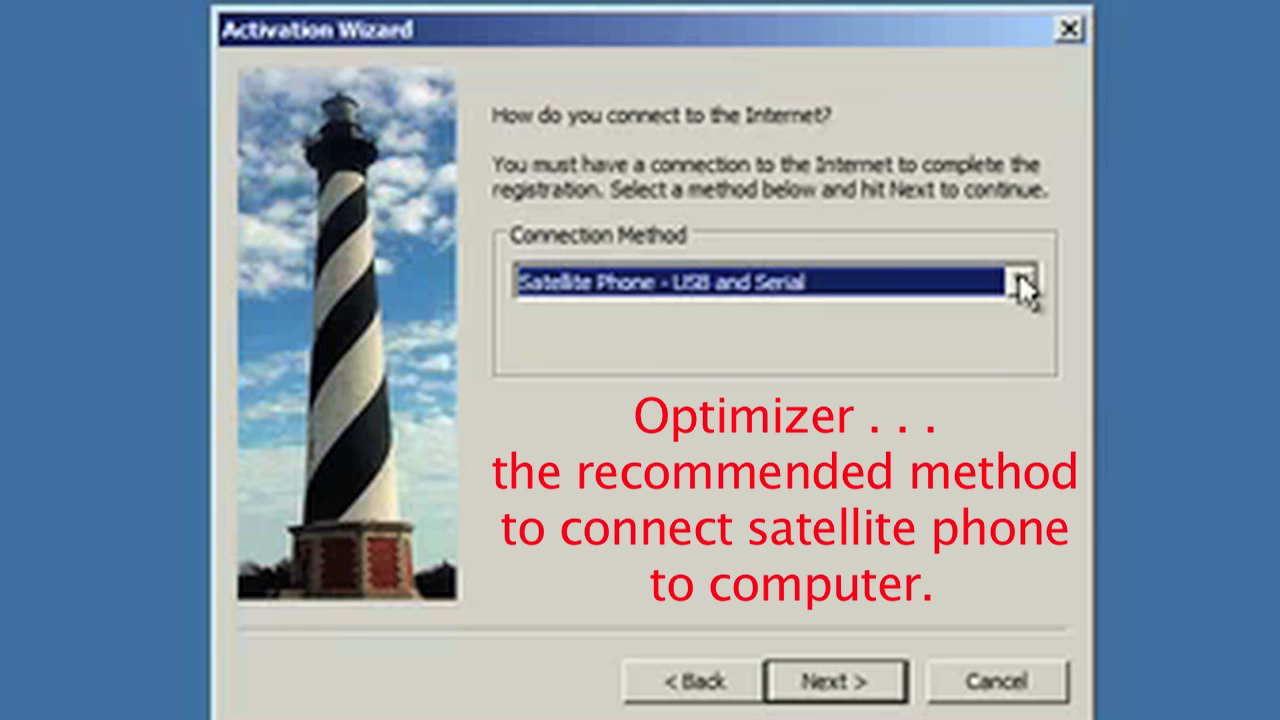
Step: Change the Connection Method from Iridium AxcessPoint Wifi to webXaccelerator
{"action": "left_click", "coordinate": [1018, 274]}
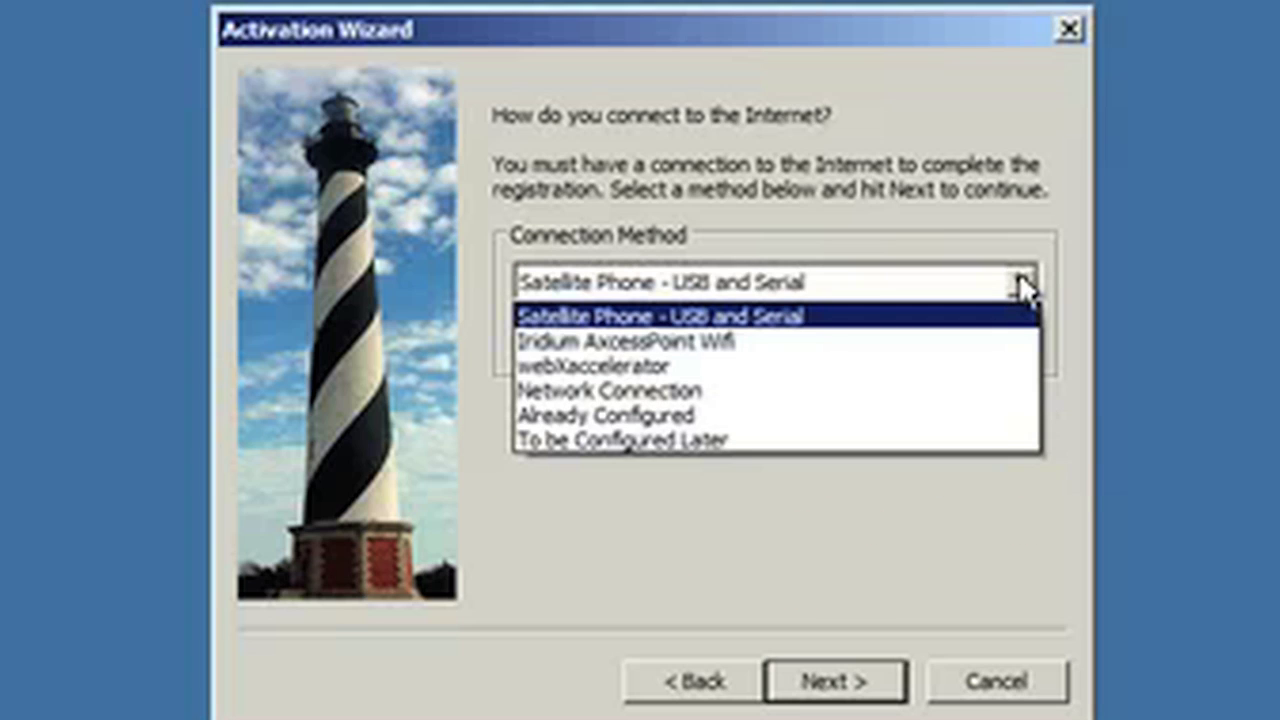
{"action": "left_click", "coordinate": [800, 342]}
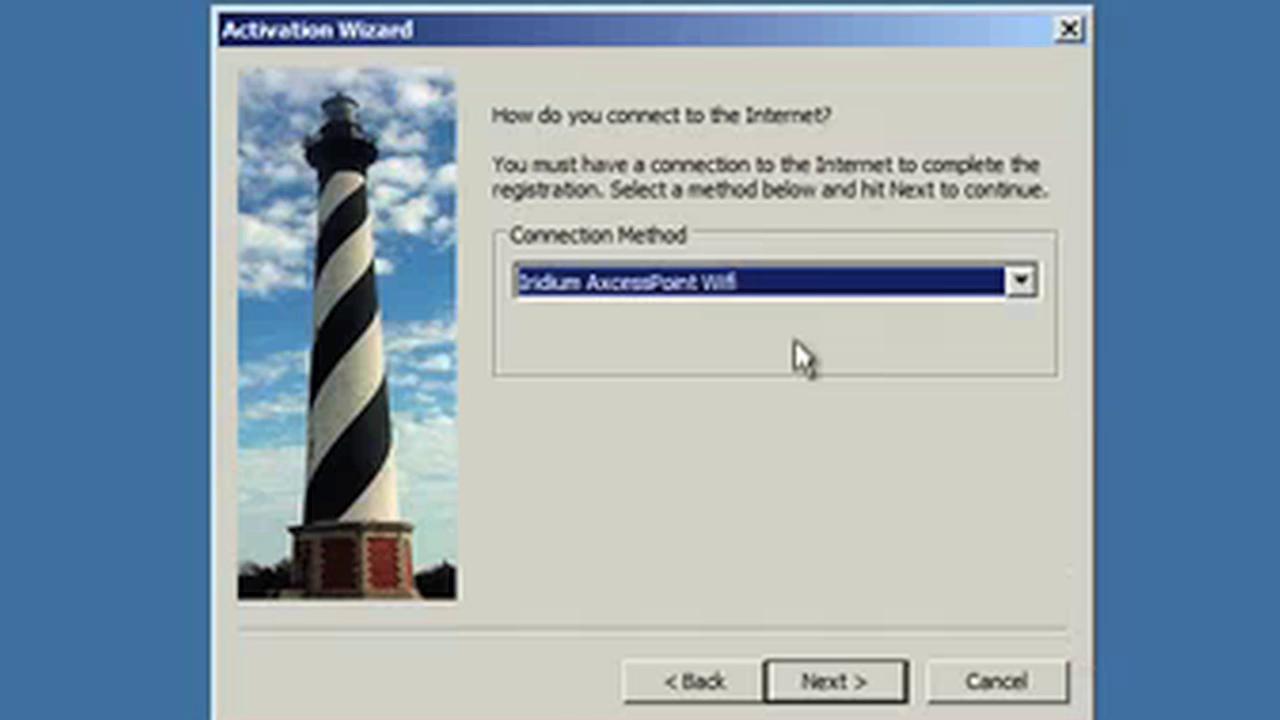
{"action": "left_click", "coordinate": [1020, 281]}
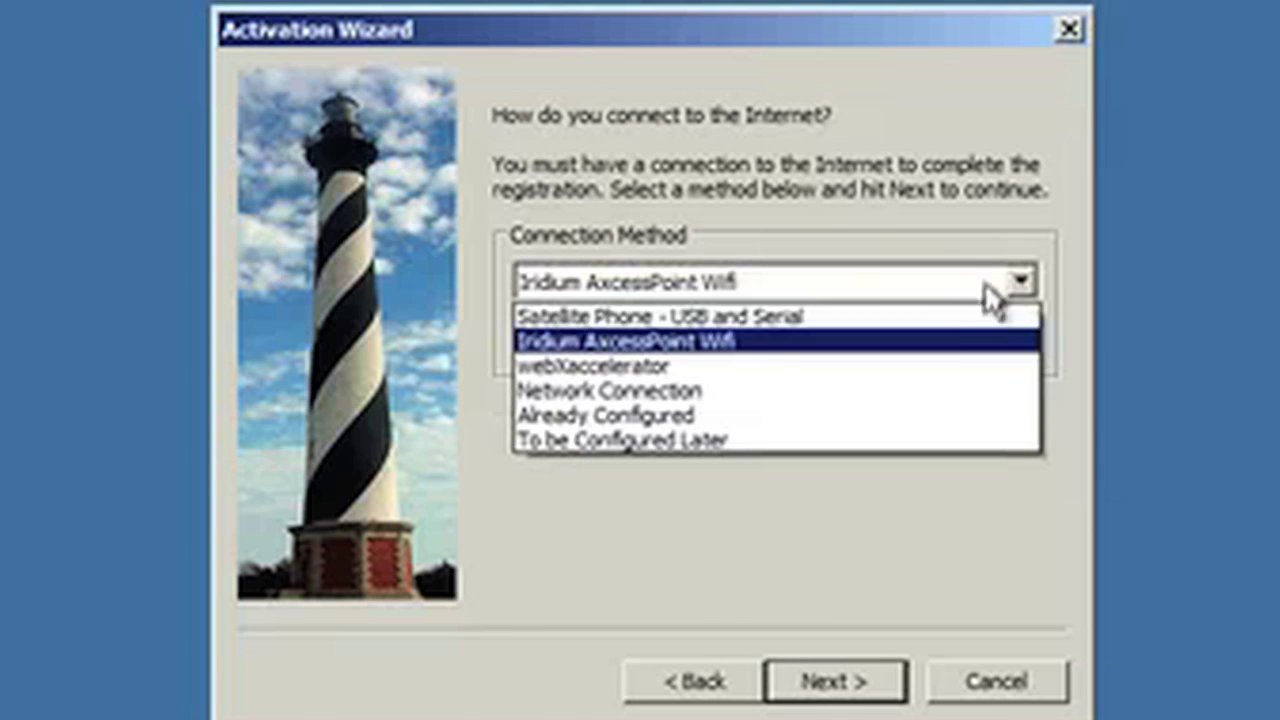
{"action": "left_click", "coordinate": [812, 372]}
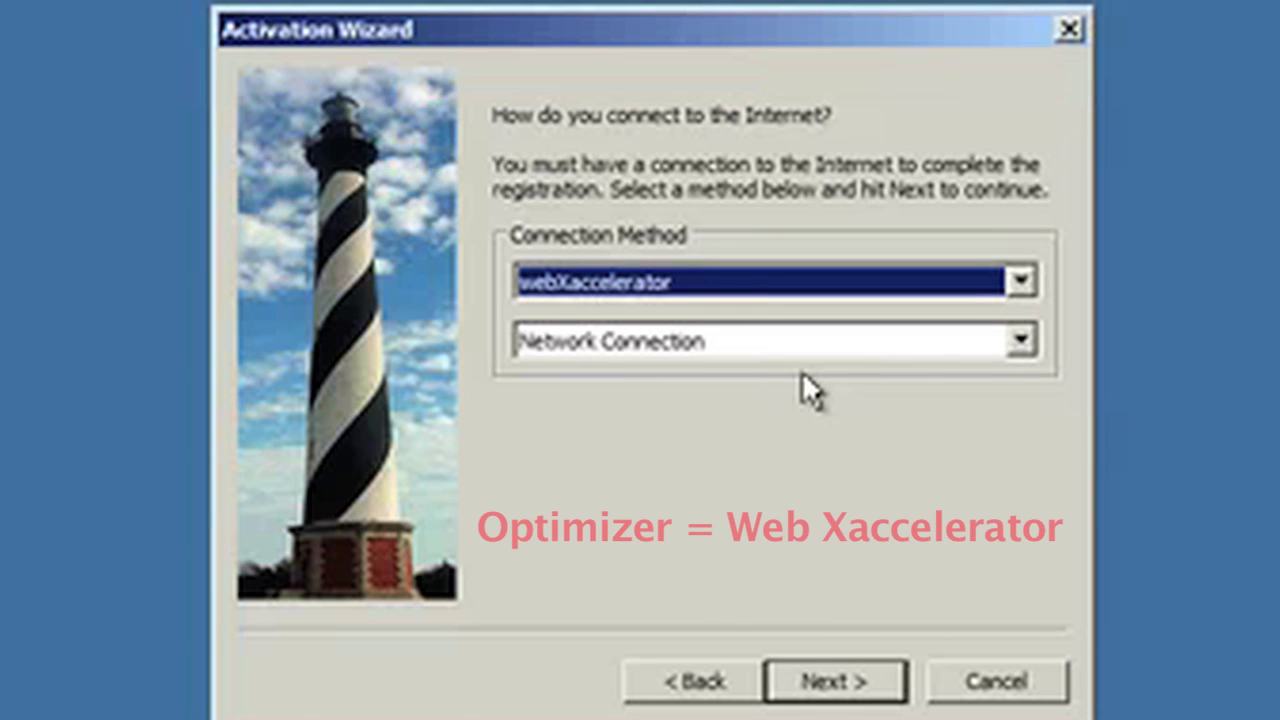
{"action": "left_click", "coordinate": [1020, 284]}
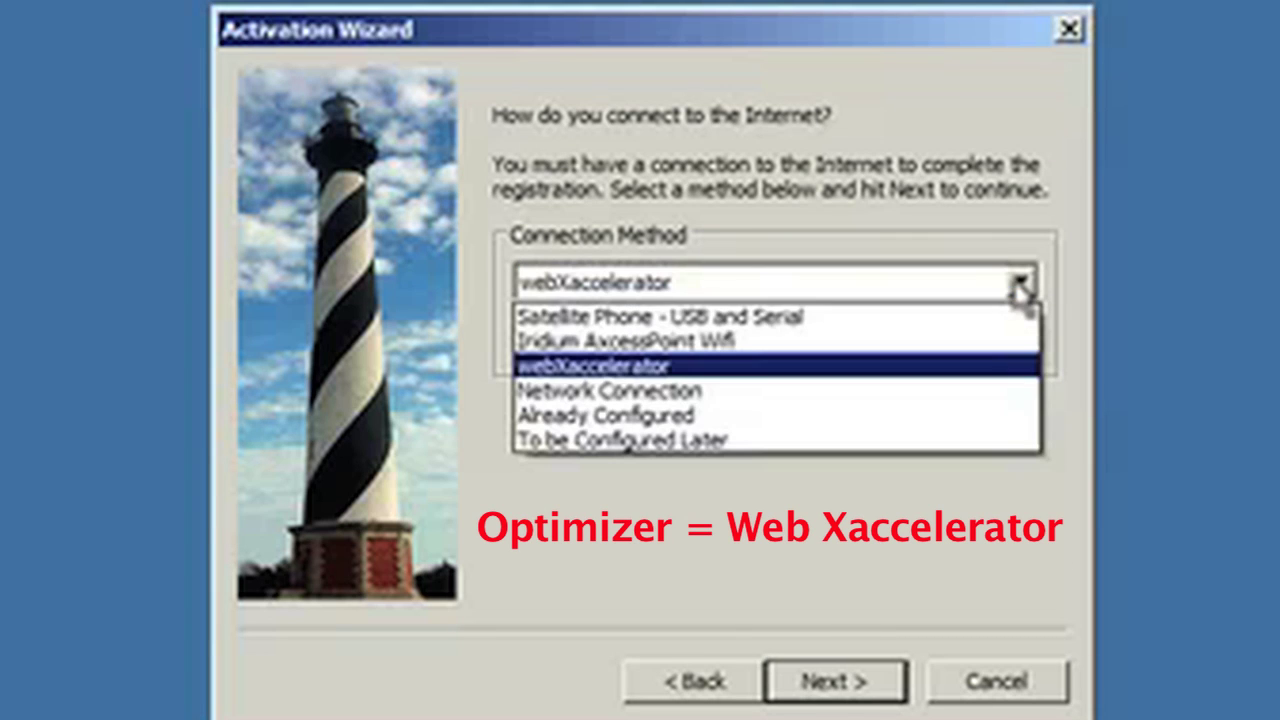
Step: Keep webXaccelerator and set its network connection to webXacc Isatphone
{"action": "left_click", "coordinate": [762, 367]}
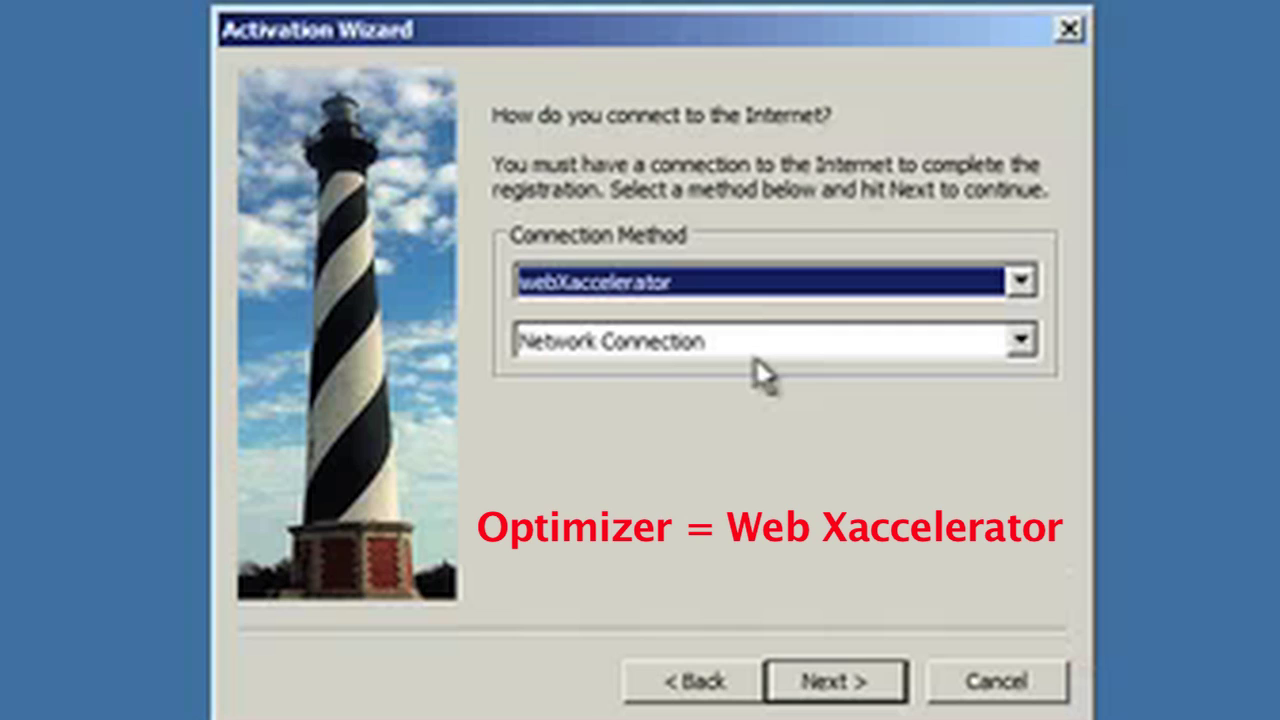
{"action": "left_click", "coordinate": [1020, 342]}
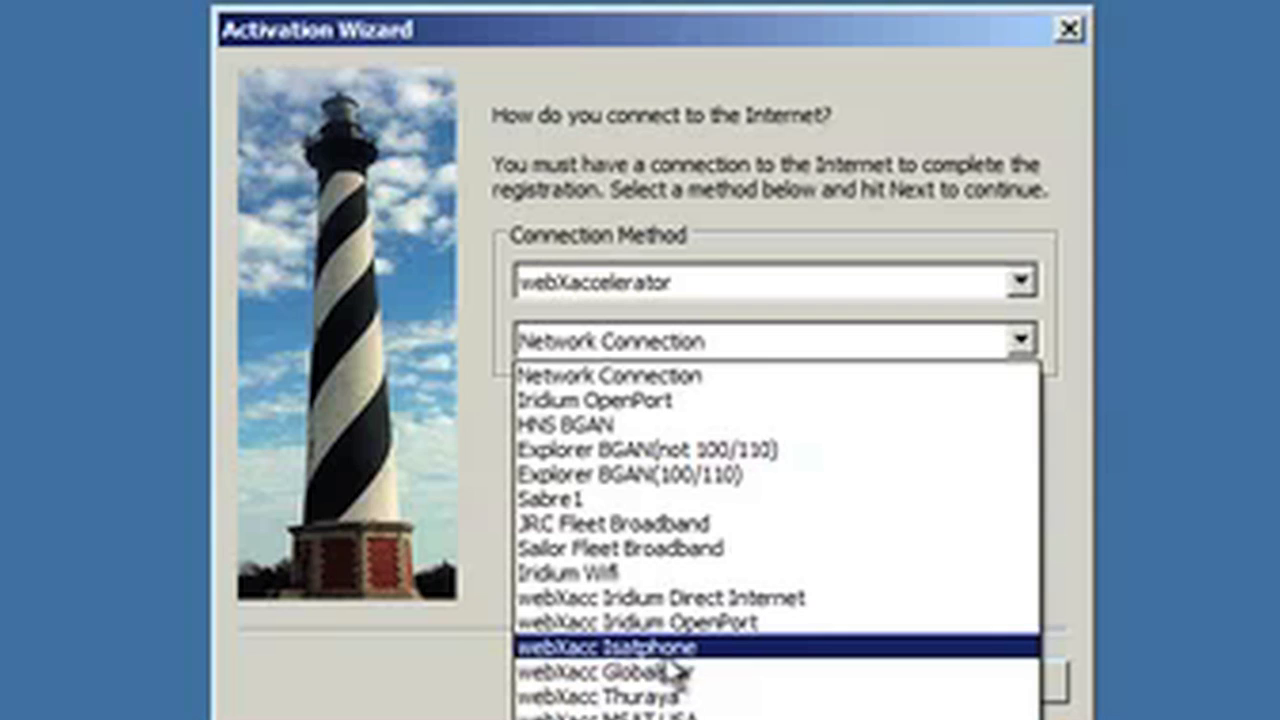
{"action": "left_click", "coordinate": [668, 652]}
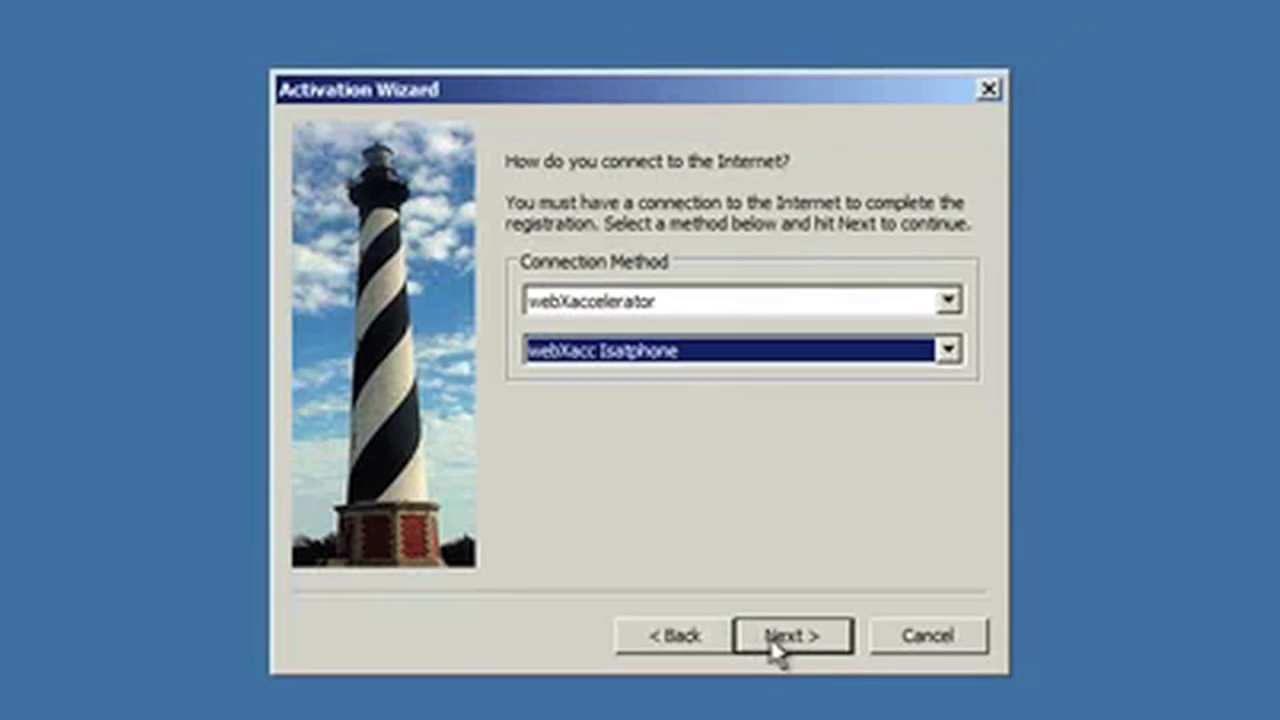
Step: Enter the real full name, assigned user name and password on the Gateway page, save, and finish registration
{"action": "left_click", "coordinate": [810, 688]}
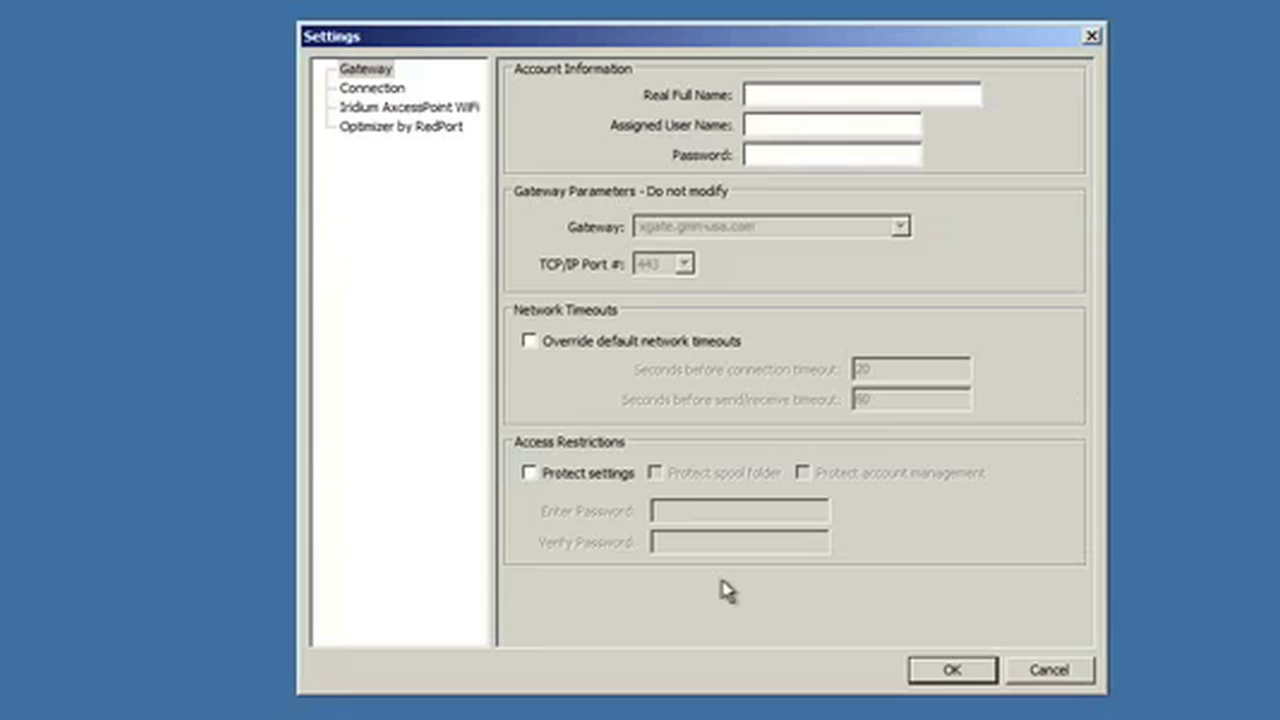
{"action": "left_click", "coordinate": [810, 88]}
{"action": "key", "text": "Tab"}
{"action": "type", "text": "test"}
{"action": "key", "text": "Tab"}
{"action": "type", "text": "testtest"}
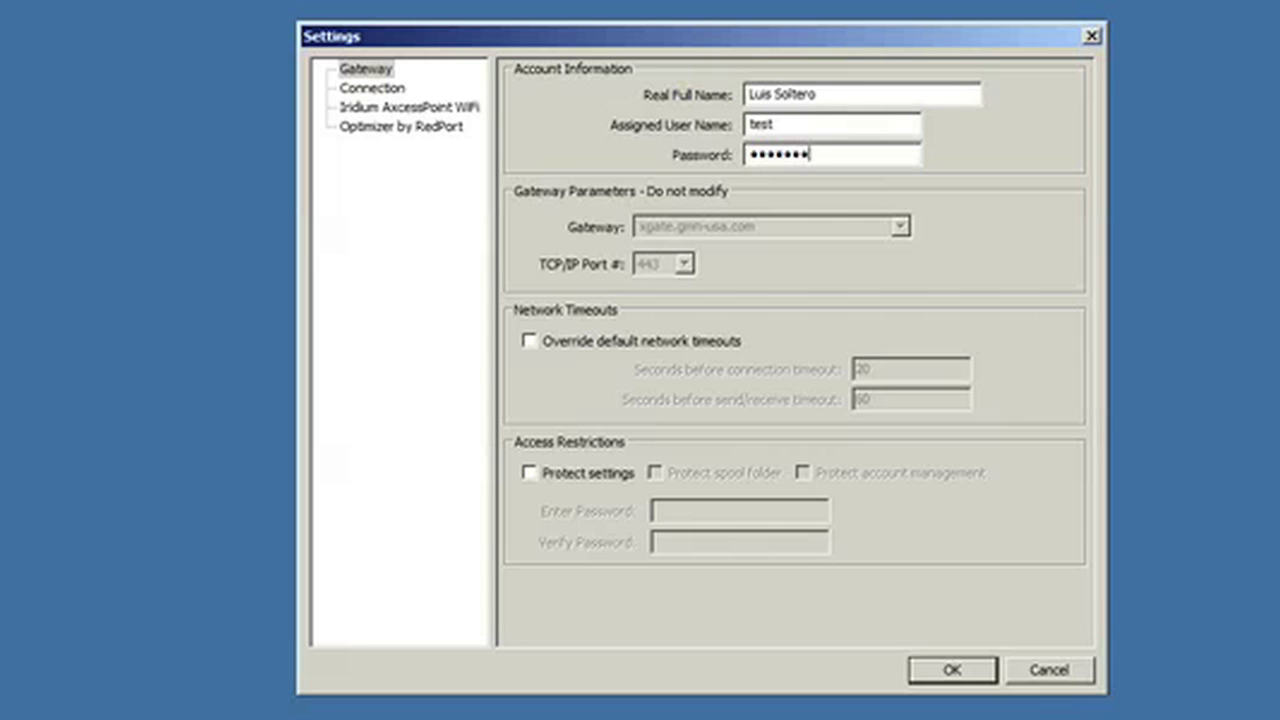
{"action": "left_click", "coordinate": [970, 677]}
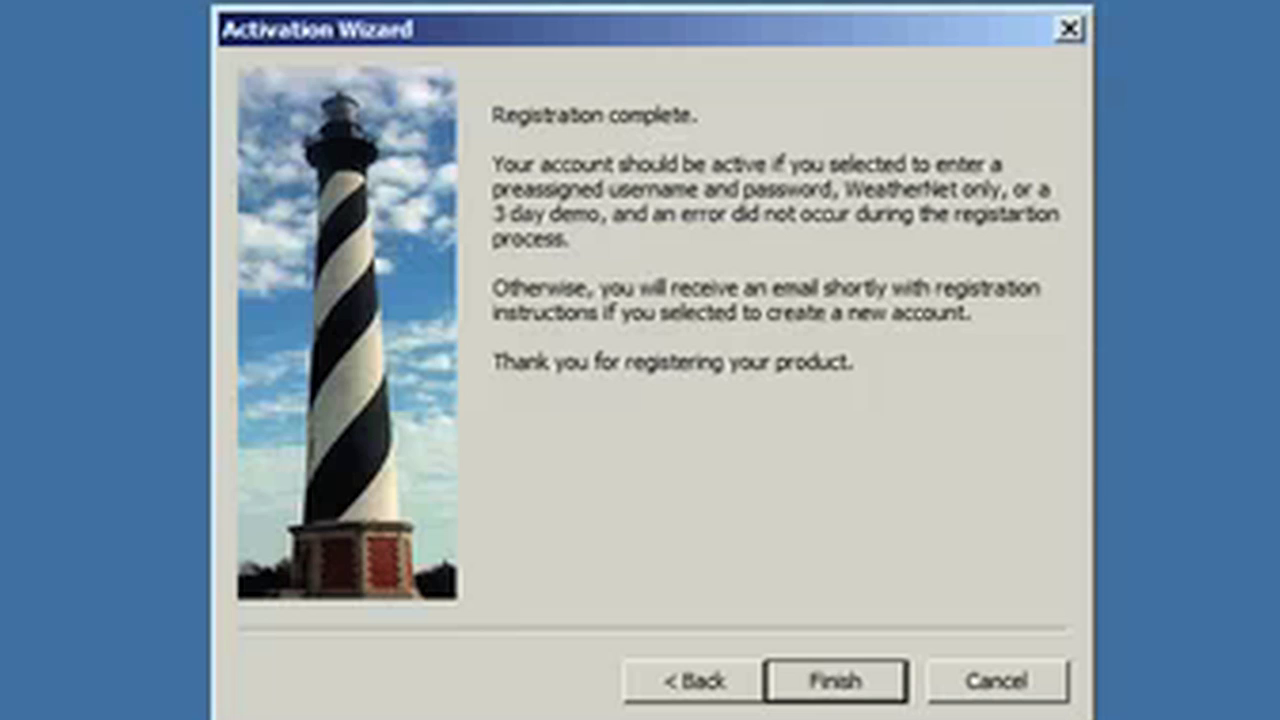
{"action": "left_click", "coordinate": [889, 690]}
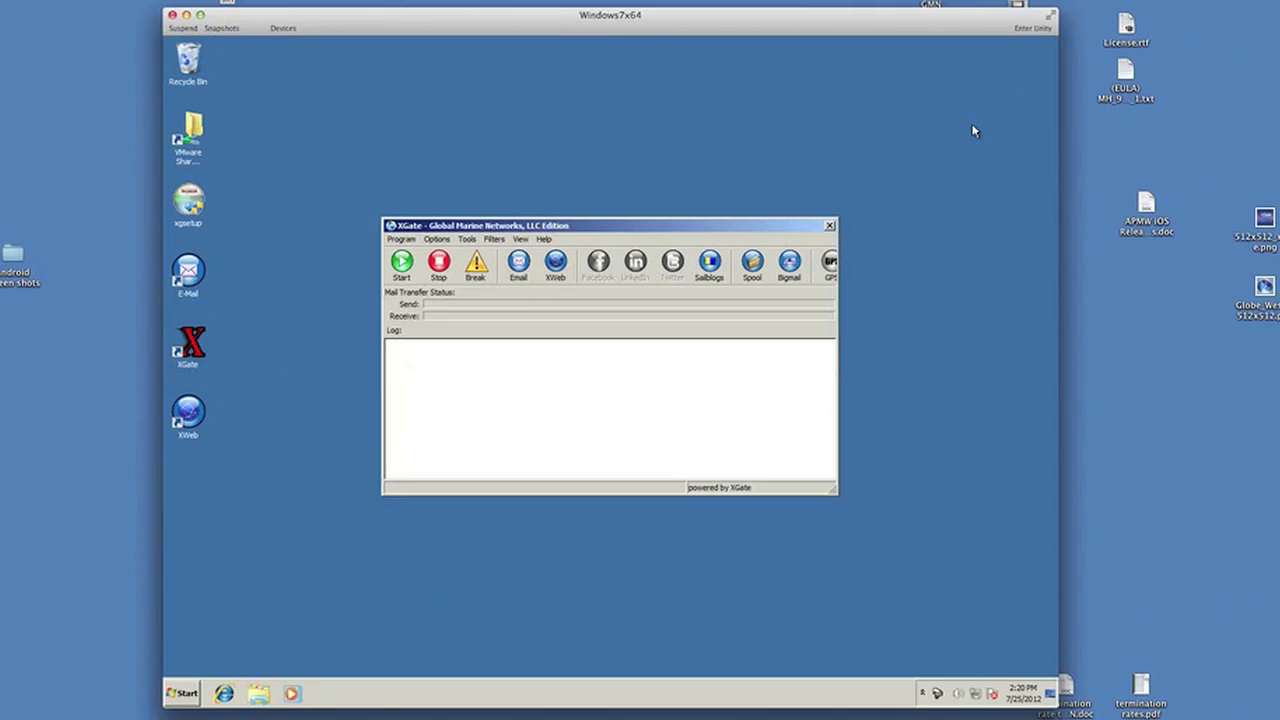
Step: Check the Windows tray's hidden icons, then open the Mac Wi-Fi list showing wxa-102-2d60 joined
{"action": "left_click", "coordinate": [979, 581]}
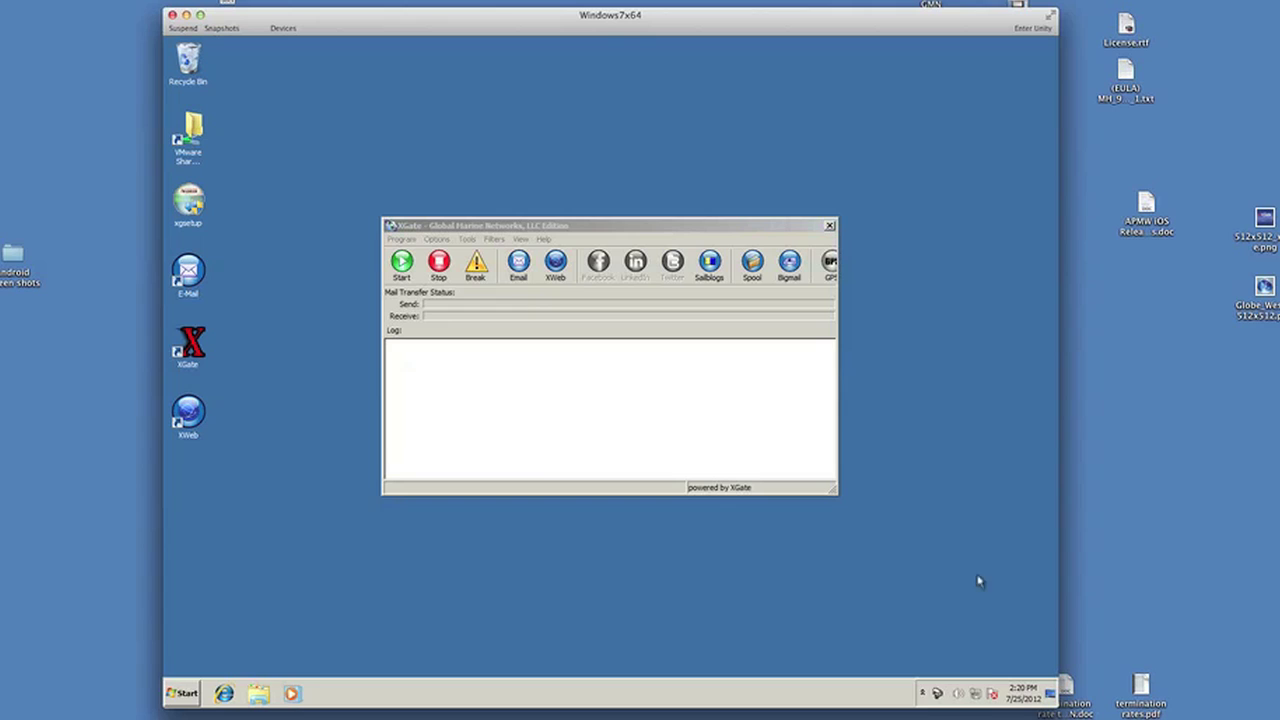
{"action": "left_click", "coordinate": [923, 694]}
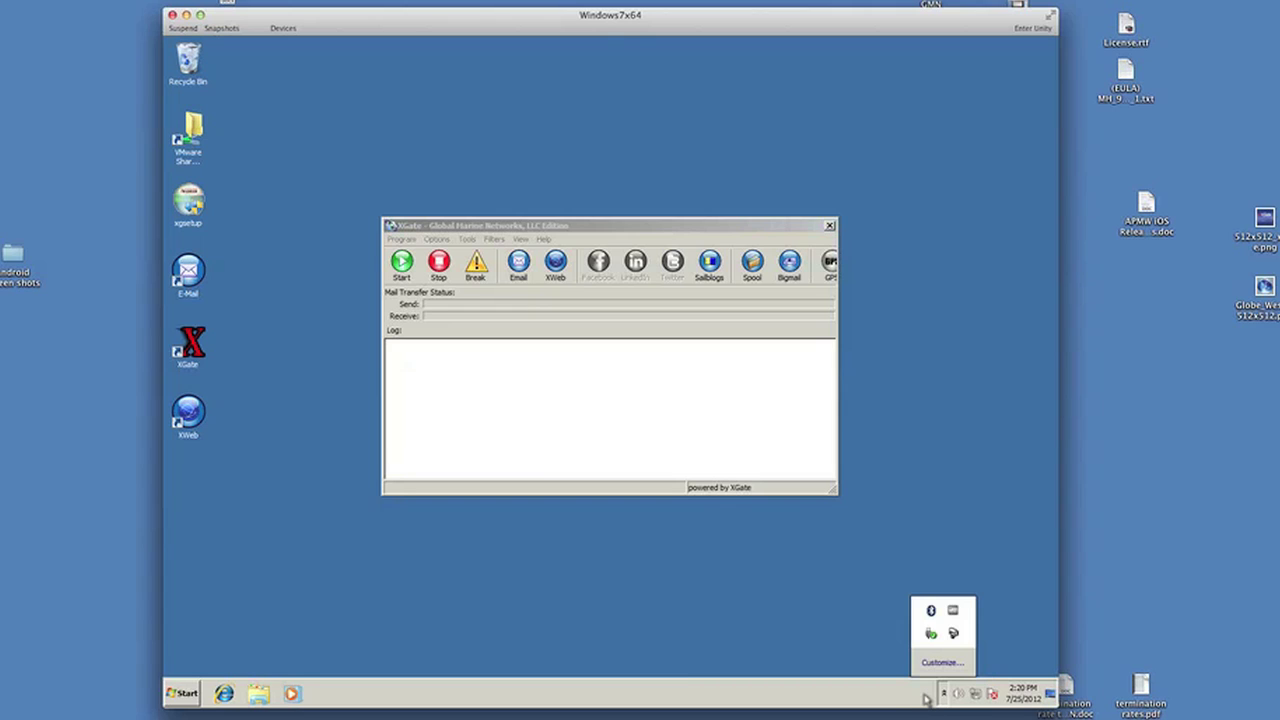
{"action": "left_click", "coordinate": [1012, 664]}
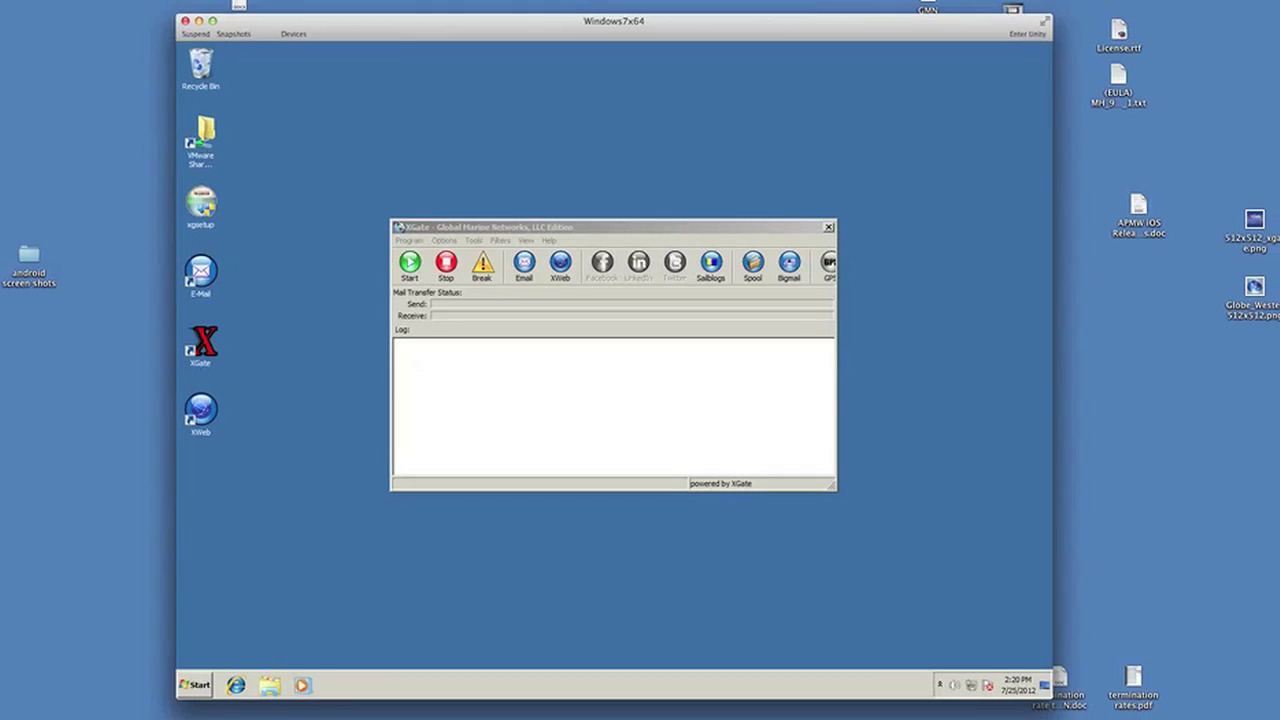
{"action": "left_click", "coordinate": [1092, 5]}
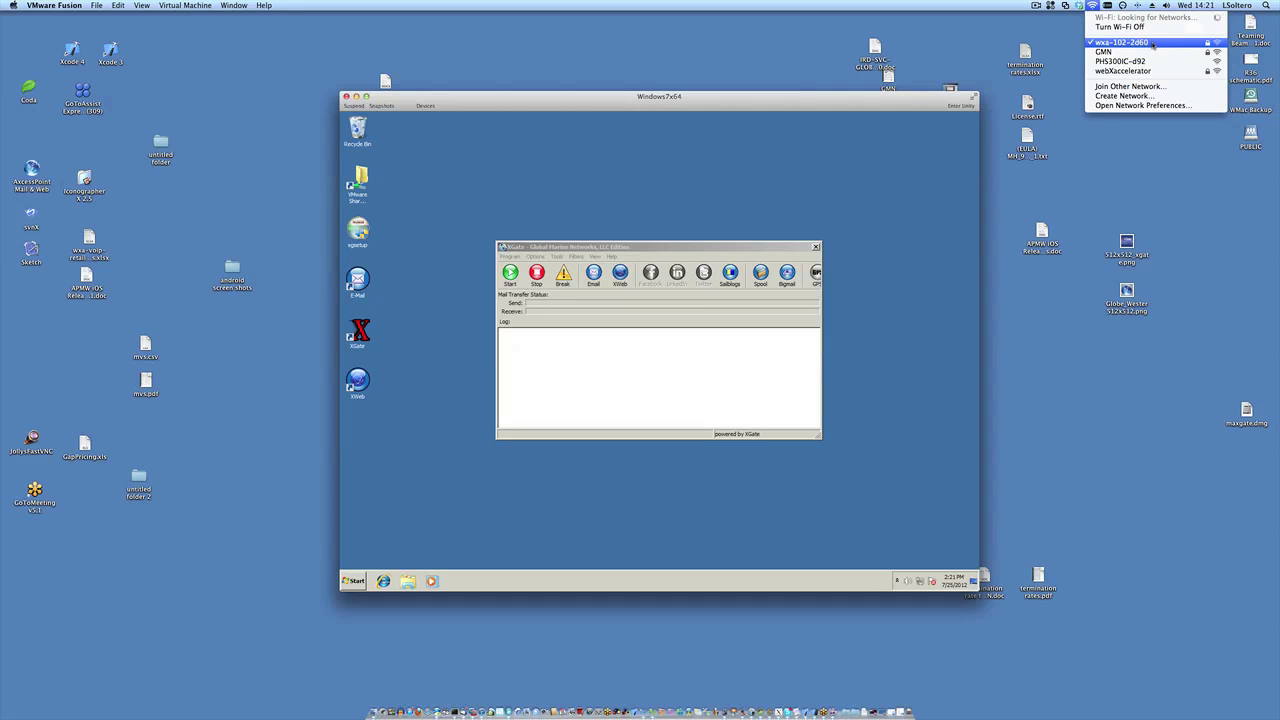
Step: Select the wxa-102-2d60 network from the Wi-Fi menu, closing the list
{"action": "left_click", "coordinate": [1092, 7]}
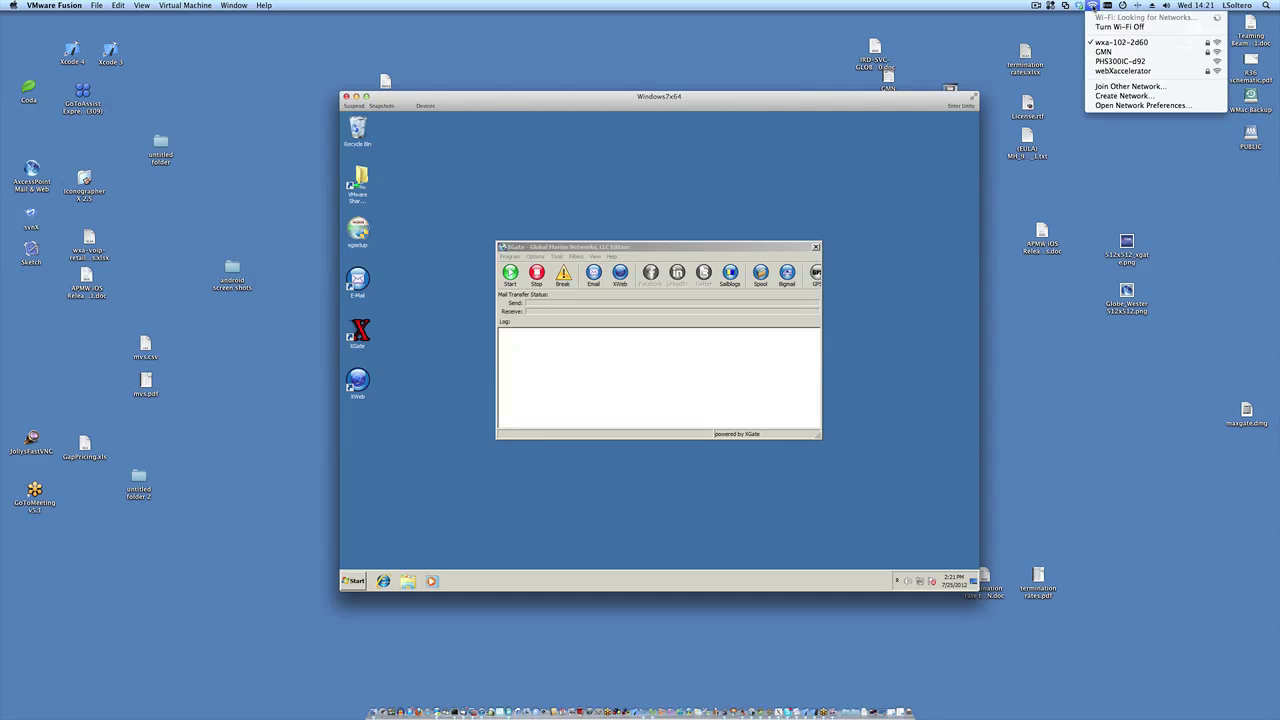
{"action": "left_click", "coordinate": [1099, 45]}
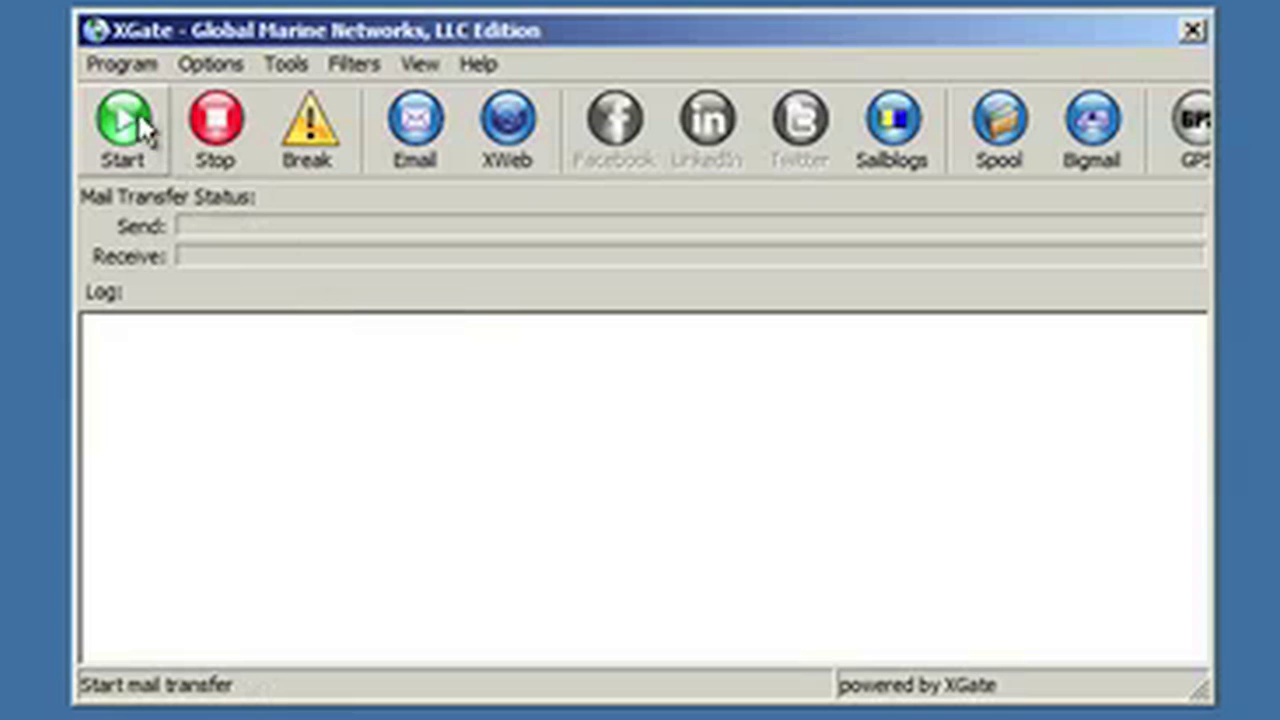
Step: Start the webXacc Isatphone mail session, highlighting the dialled IP, SUM token and ATDT=ISATPHONE line in the log
{"action": "left_click", "coordinate": [137, 110]}
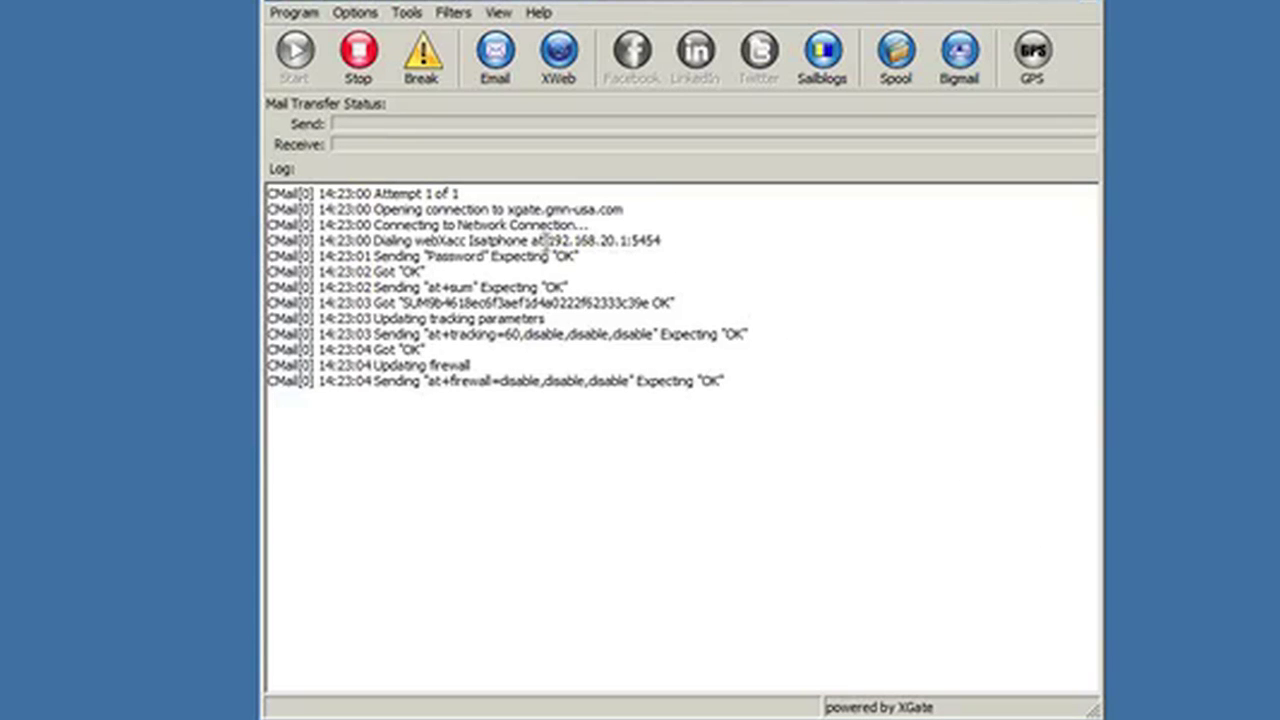
{"action": "left_click_drag", "start_coordinate": [550, 240], "coordinate": [632, 240]}
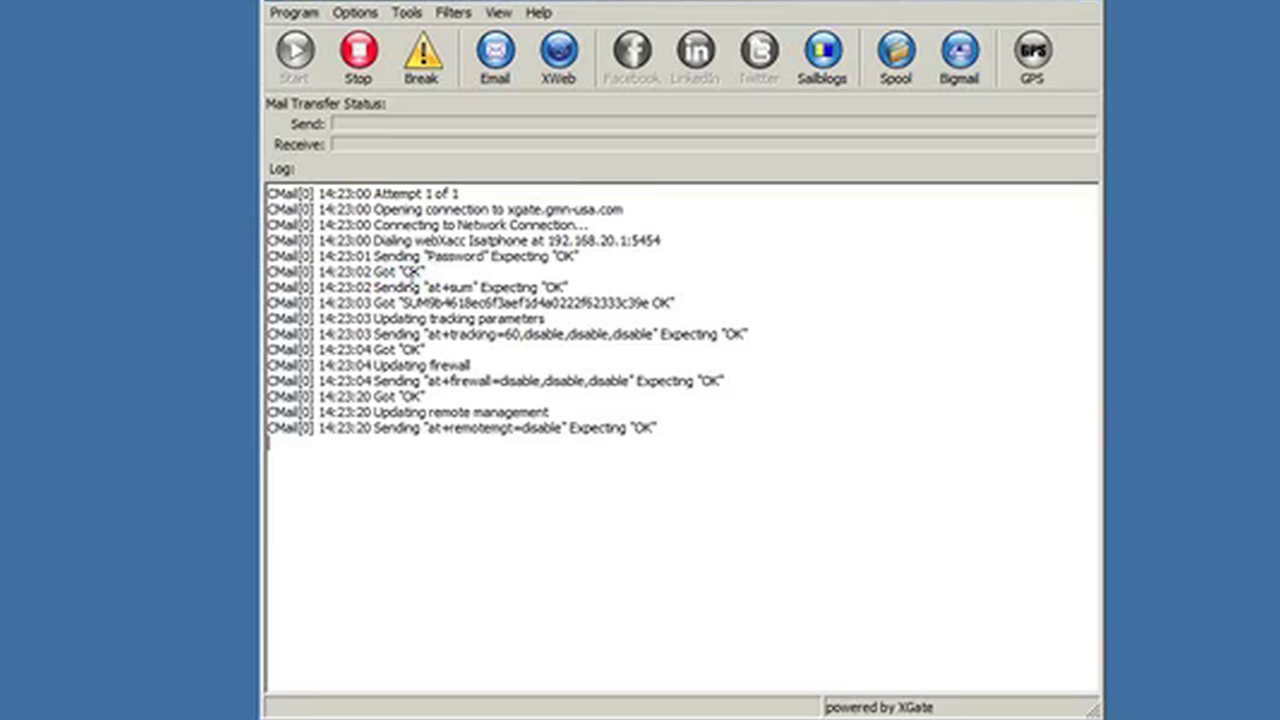
{"action": "double_click", "coordinate": [447, 302]}
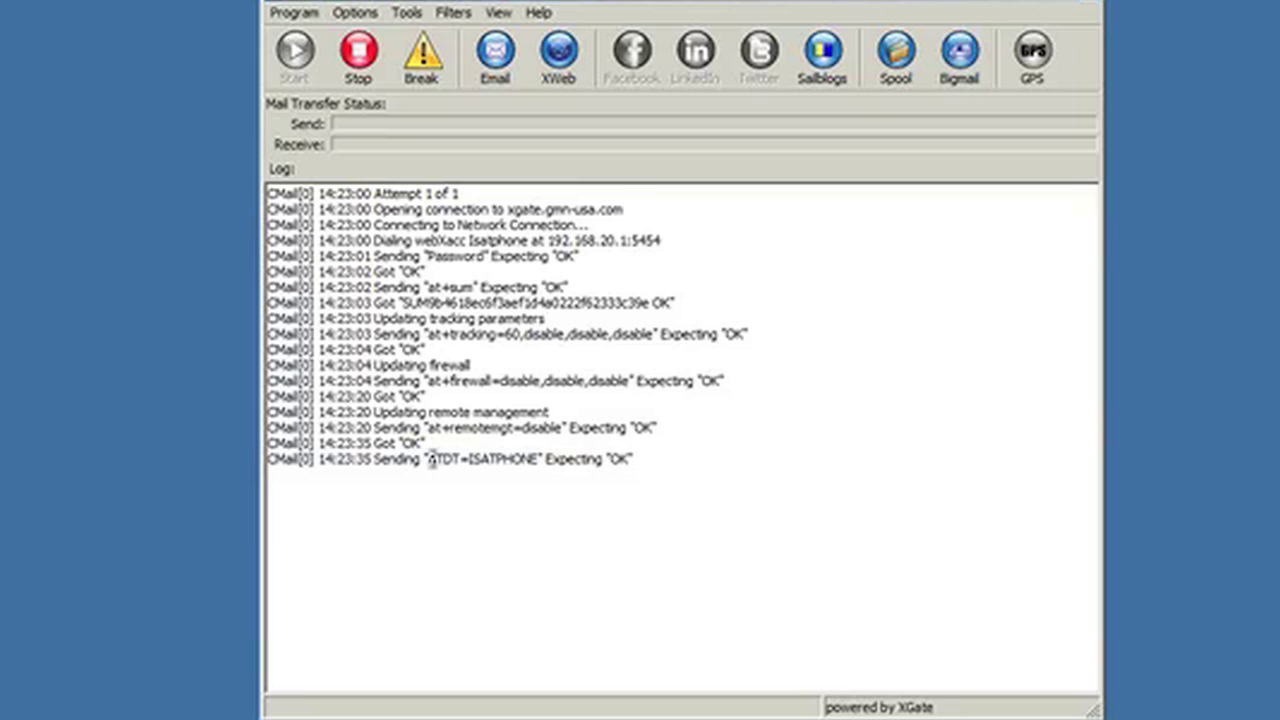
{"action": "left_click_drag", "start_coordinate": [428, 459], "coordinate": [633, 460]}
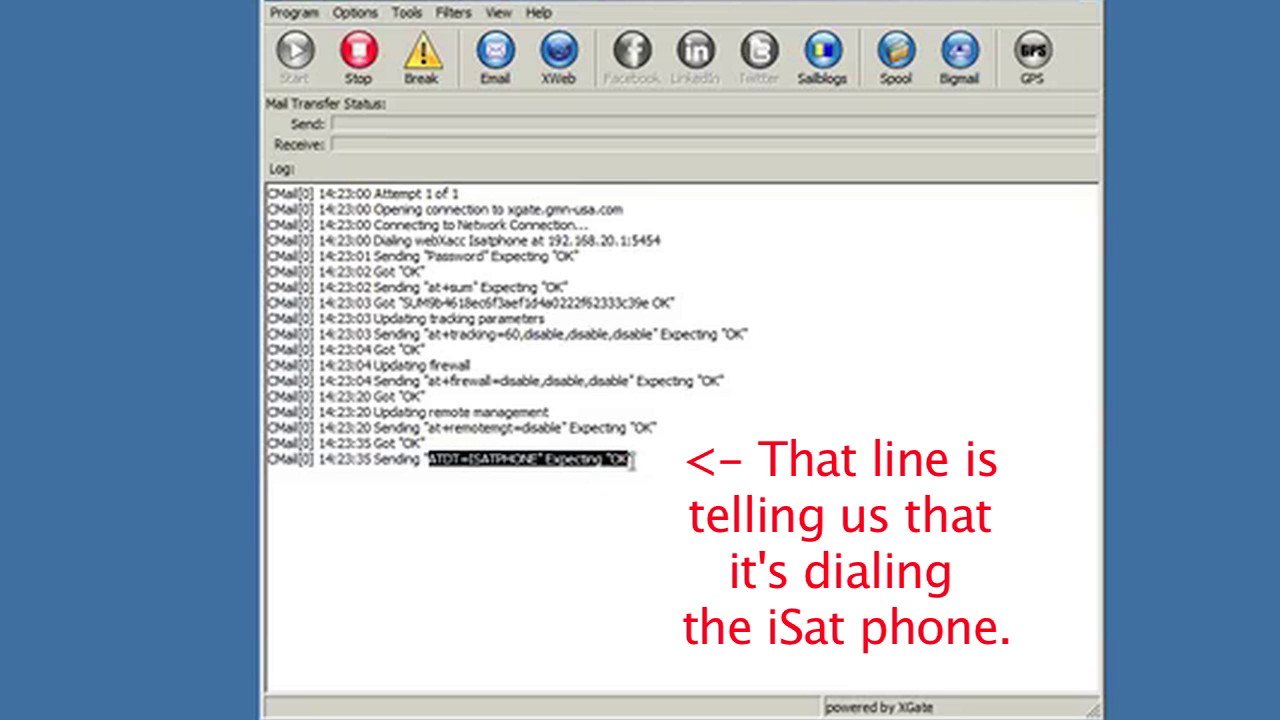
{"action": "left_click", "coordinate": [732, 486]}
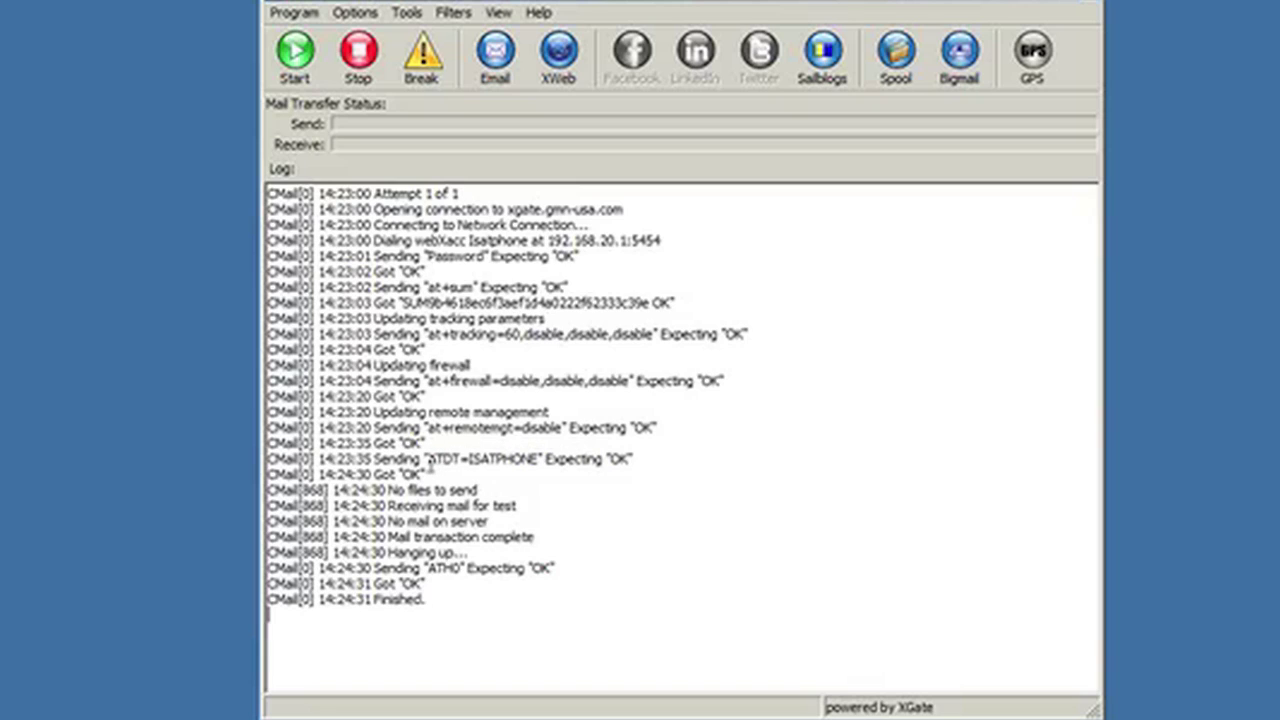
{"action": "left_click_drag", "start_coordinate": [429, 460], "coordinate": [584, 459]}
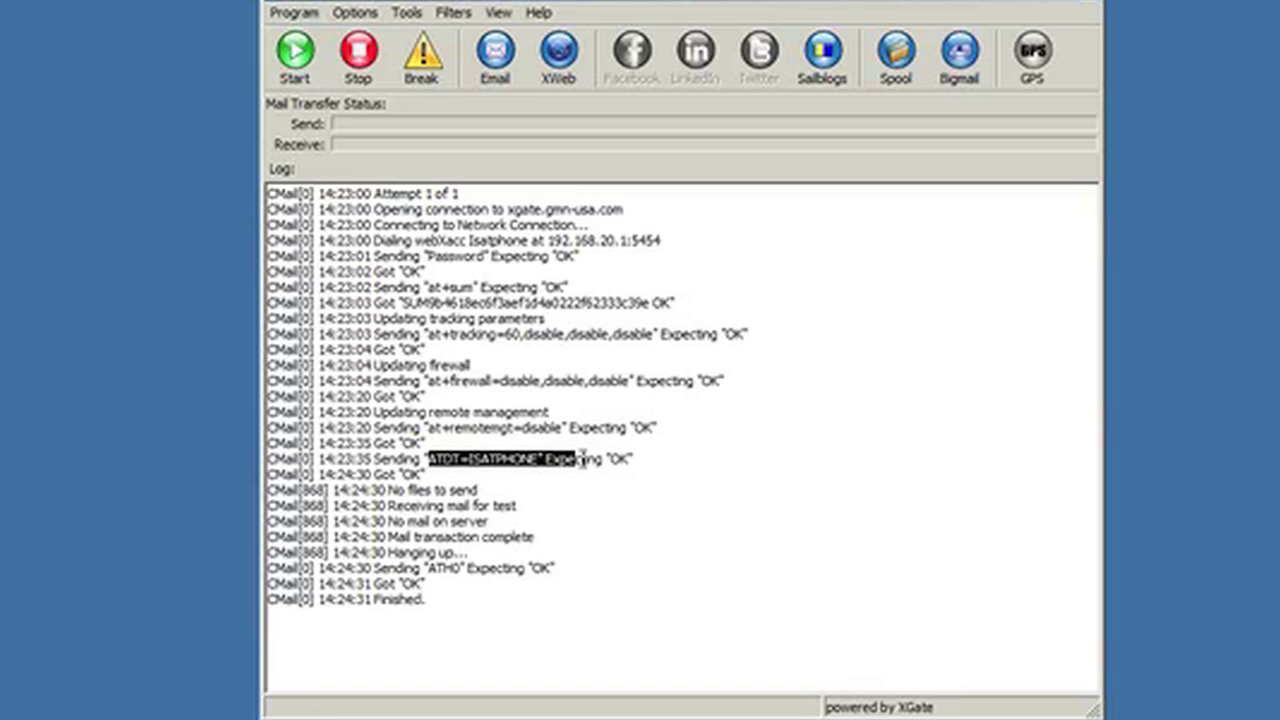
{"action": "left_click", "coordinate": [410, 474]}
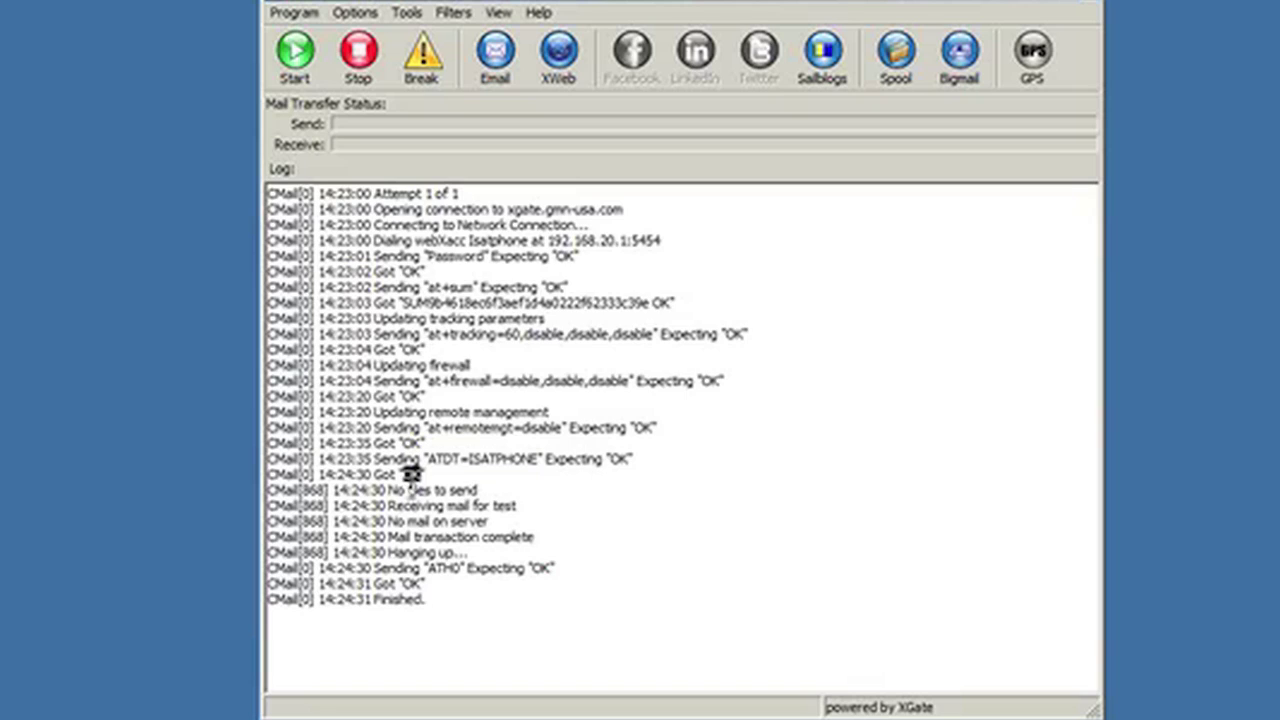
{"action": "double_click", "coordinate": [418, 490]}
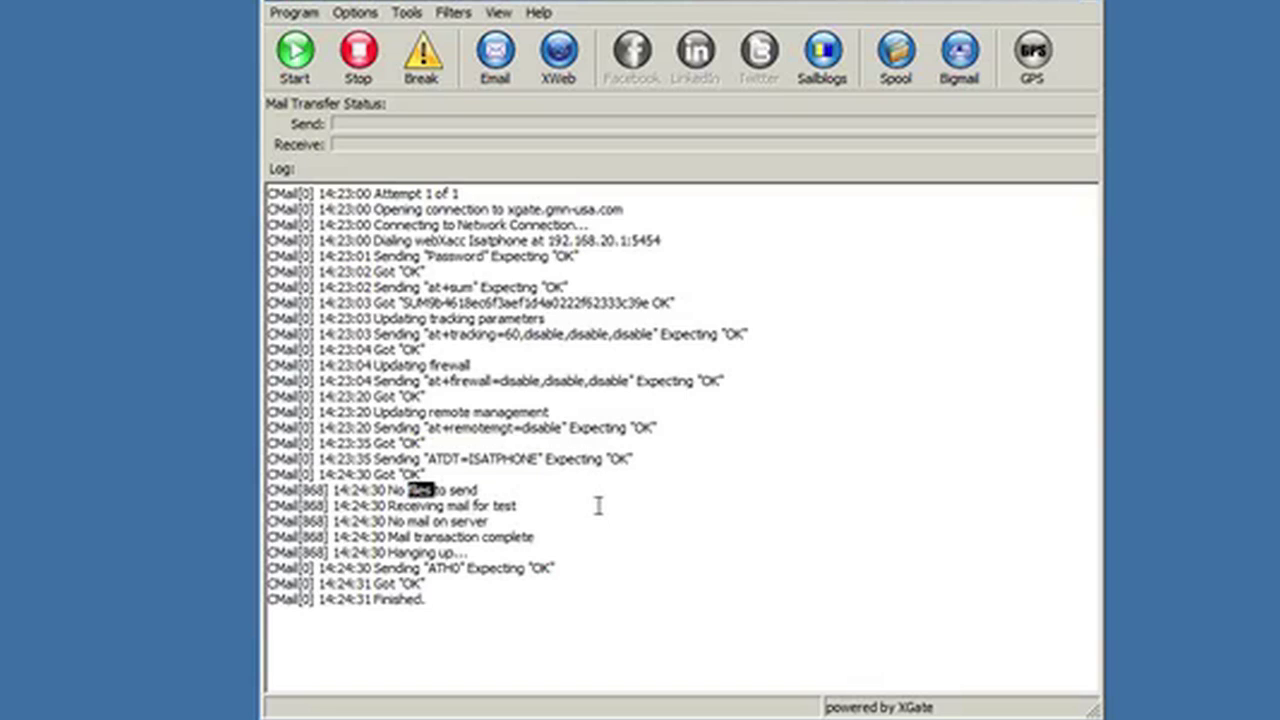
{"action": "double_click", "coordinate": [503, 506]}
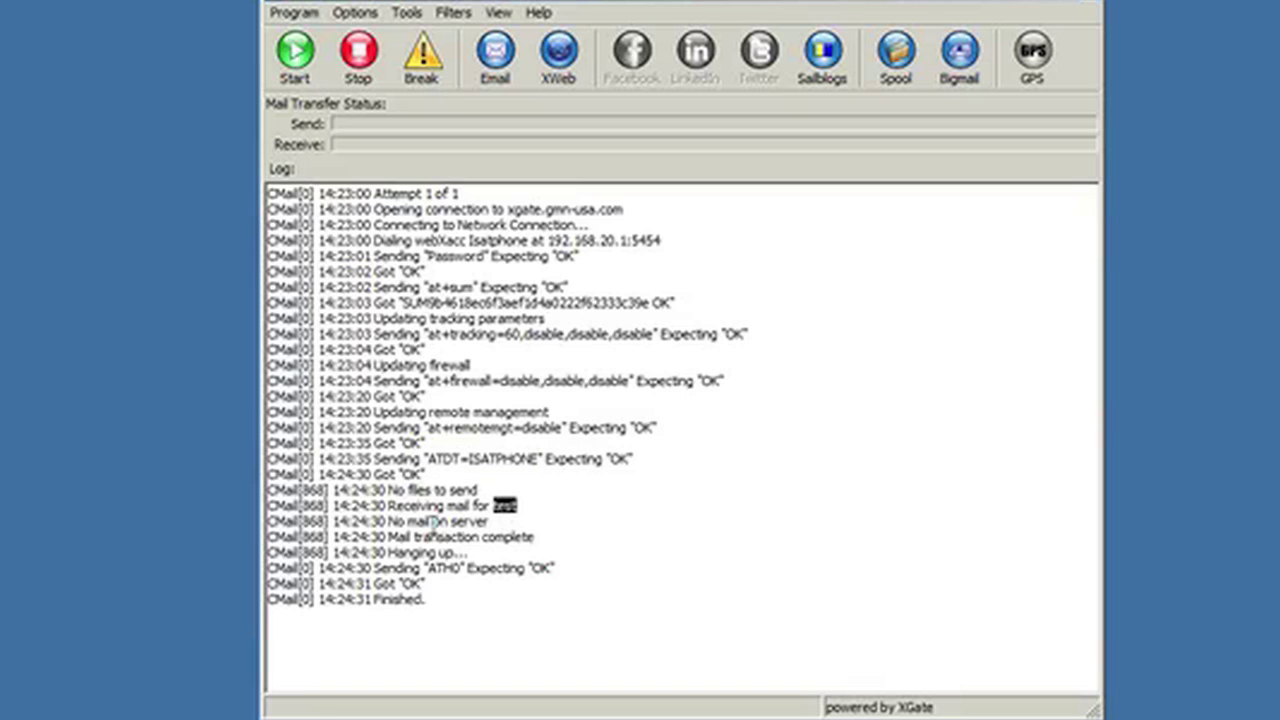